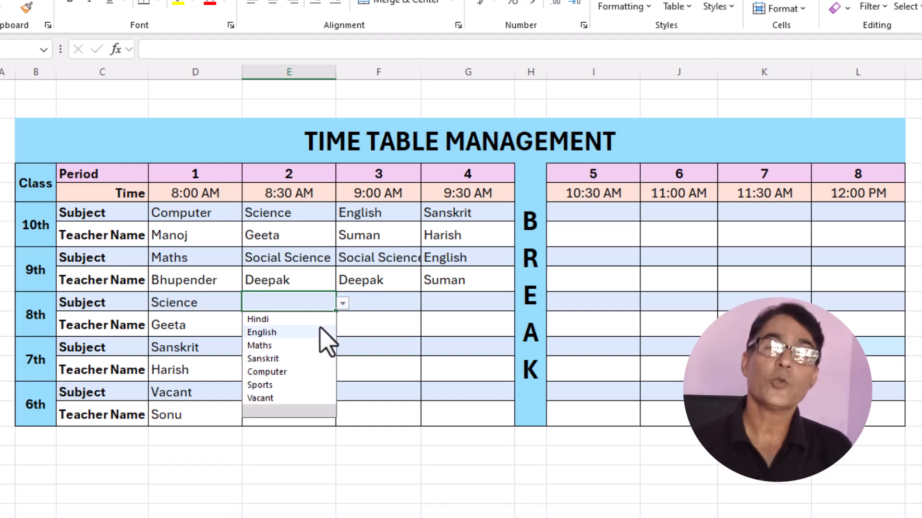
- Fill the period 2 subjects with English for class 8th, Maths for class 7th and Hindi for class 6th
{"action": "left_click", "coordinate": [330, 348]}
{"action": "left_click", "coordinate": [343, 348]}
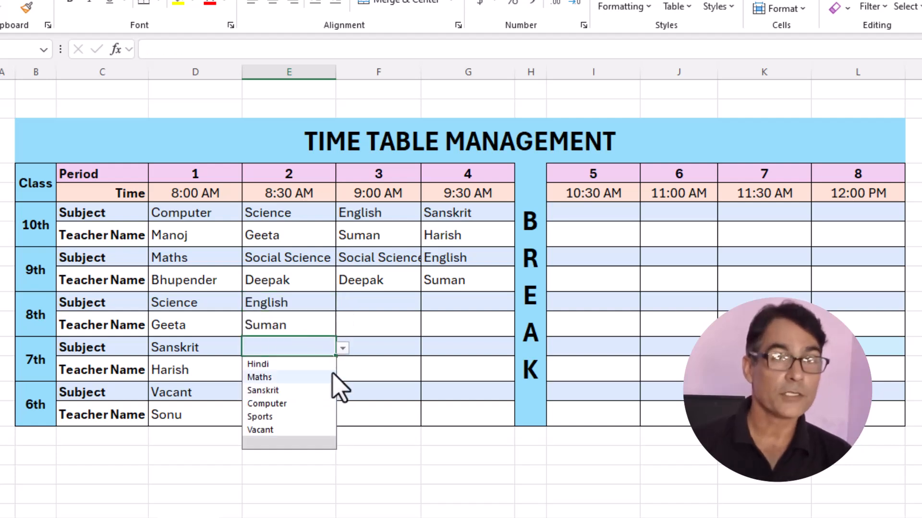
{"action": "left_click", "coordinate": [328, 377]}
{"action": "left_click", "coordinate": [322, 391]}
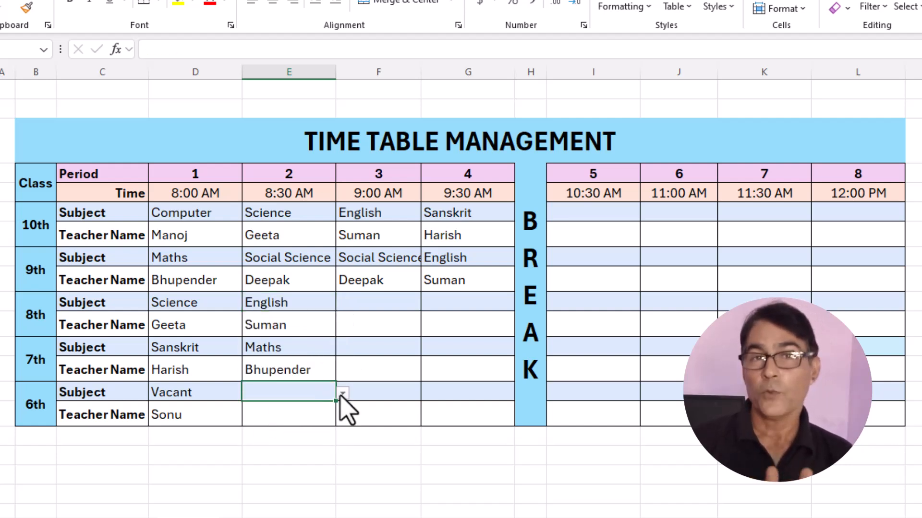
{"action": "left_click", "coordinate": [343, 393]}
{"action": "left_click", "coordinate": [326, 409]}
- Fill the period 3 subjects with Science for class 8th, Sanskrit for class 7th and Computer for class 6th
{"action": "left_click", "coordinate": [403, 305]}
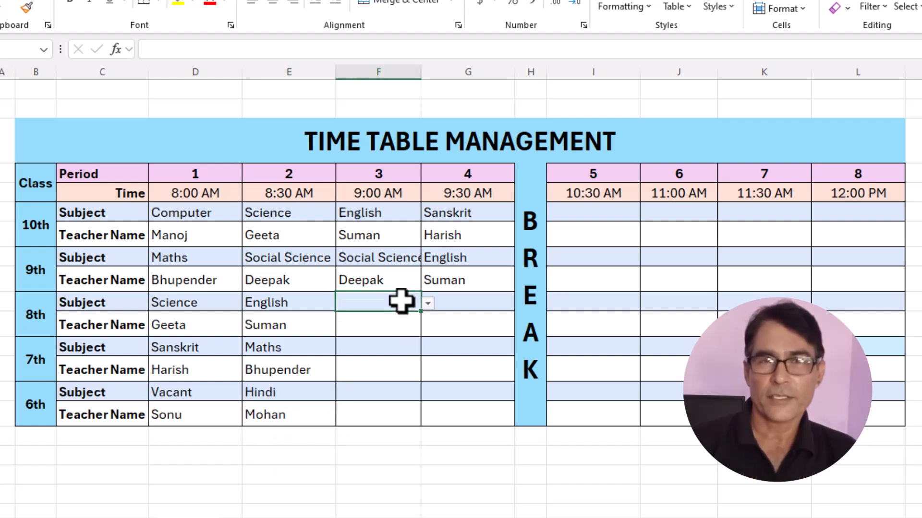
{"action": "left_click", "coordinate": [426, 305]}
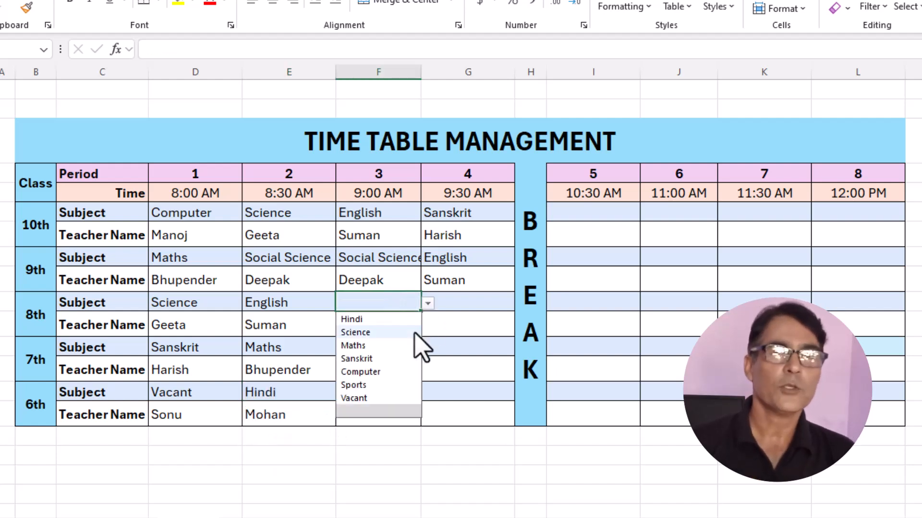
{"action": "left_click", "coordinate": [355, 332]}
{"action": "left_click", "coordinate": [412, 347]}
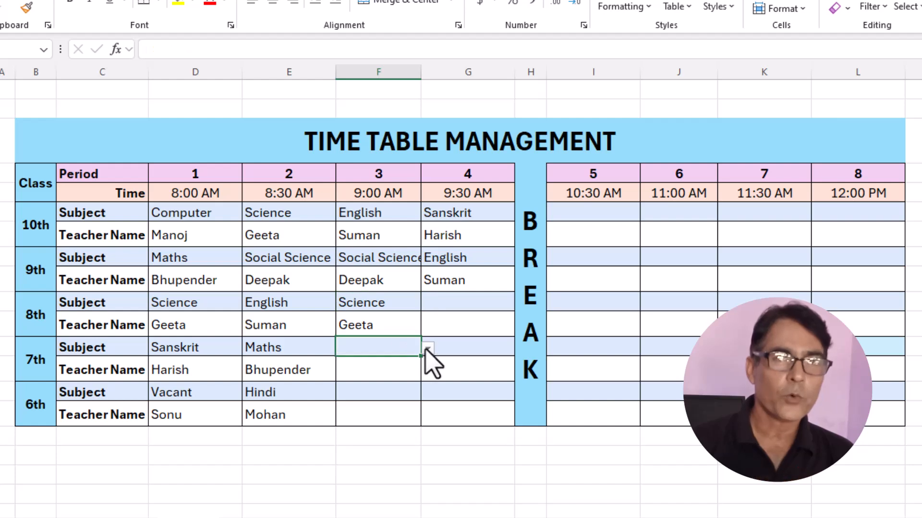
{"action": "left_click", "coordinate": [428, 349]}
{"action": "left_click", "coordinate": [404, 391]}
{"action": "left_click", "coordinate": [411, 391]}
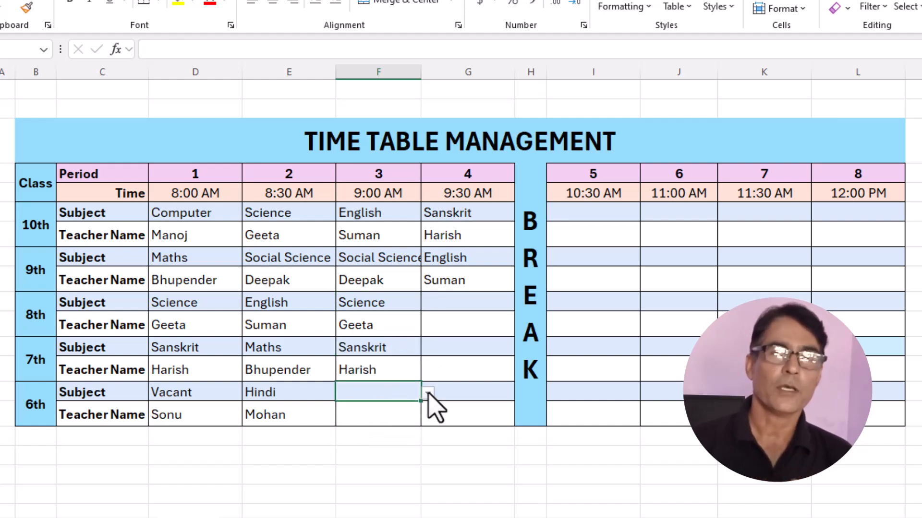
{"action": "left_click", "coordinate": [427, 393]}
{"action": "left_click", "coordinate": [408, 435]}
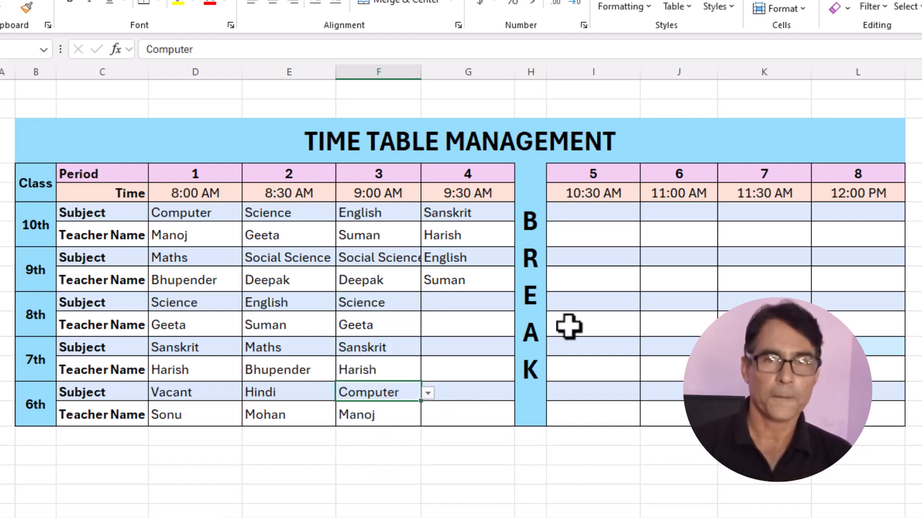
- Set the period 4 subject to Computer for class 8th and Vacant for class 7th
{"action": "left_click", "coordinate": [487, 300]}
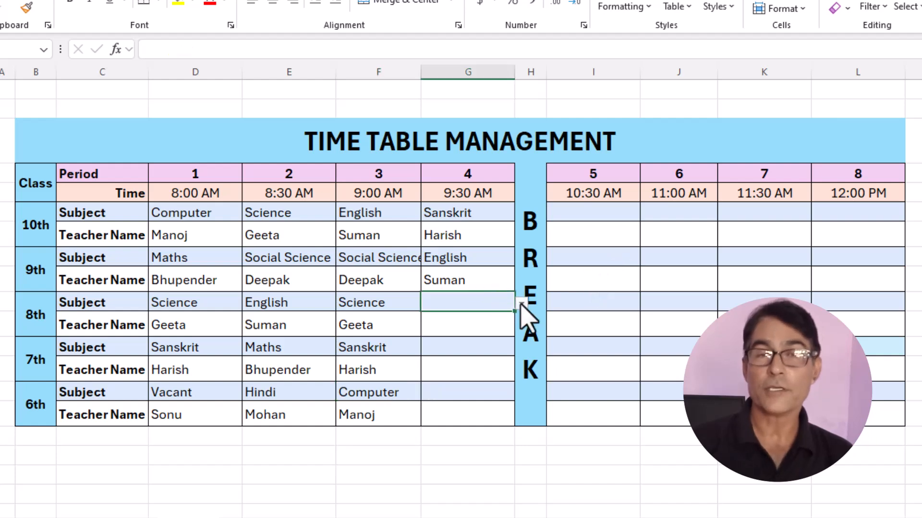
{"action": "left_click", "coordinate": [520, 303]}
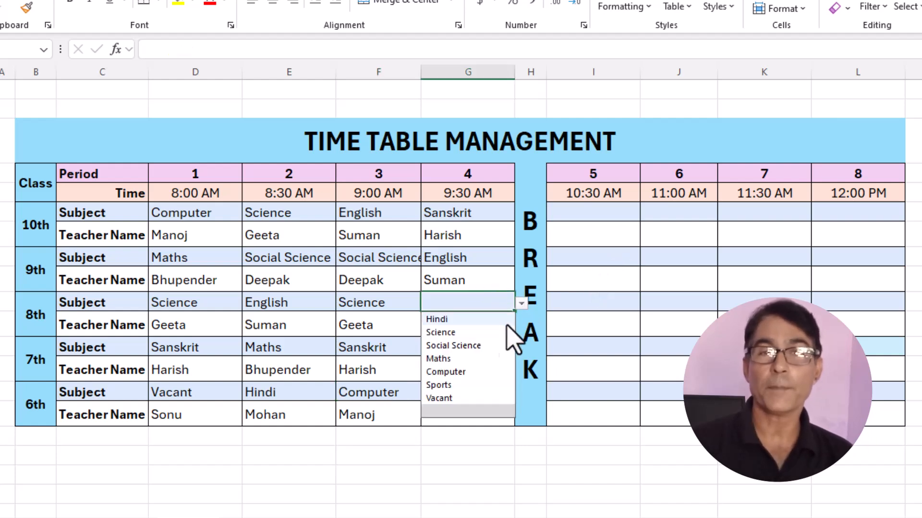
{"action": "left_click", "coordinate": [483, 371]}
{"action": "left_click", "coordinate": [477, 348]}
{"action": "left_click", "coordinate": [521, 349]}
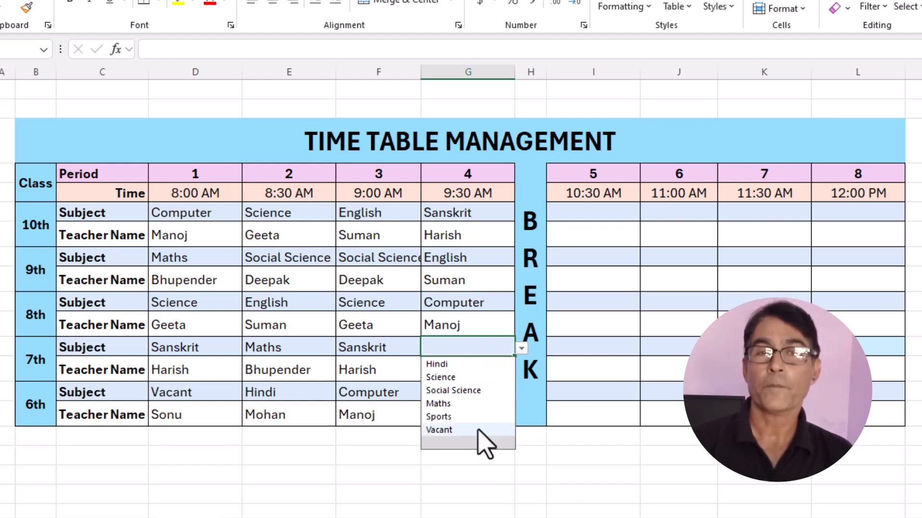
{"action": "left_click", "coordinate": [478, 430]}
- Choose Hindi as class 6th's period 4 subject and replace it with Maths
{"action": "left_click", "coordinate": [477, 394]}
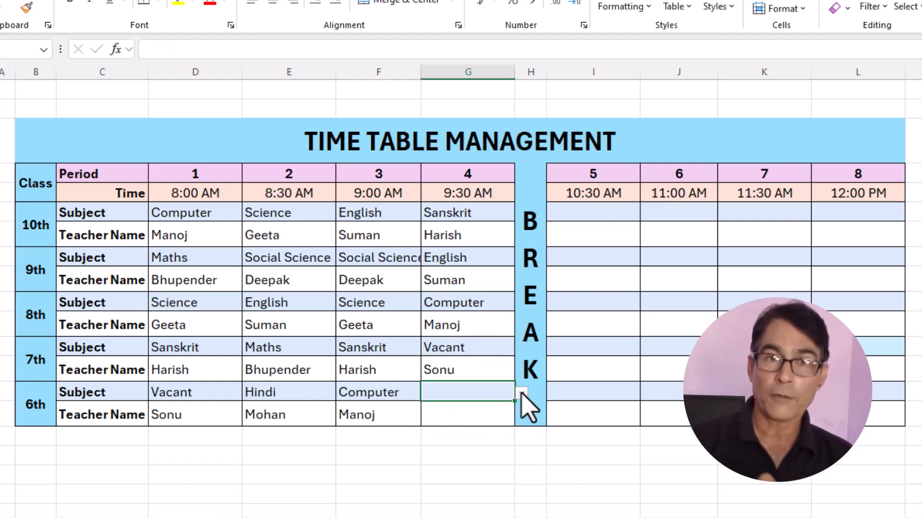
{"action": "left_click", "coordinate": [521, 394]}
{"action": "left_click", "coordinate": [495, 409]}
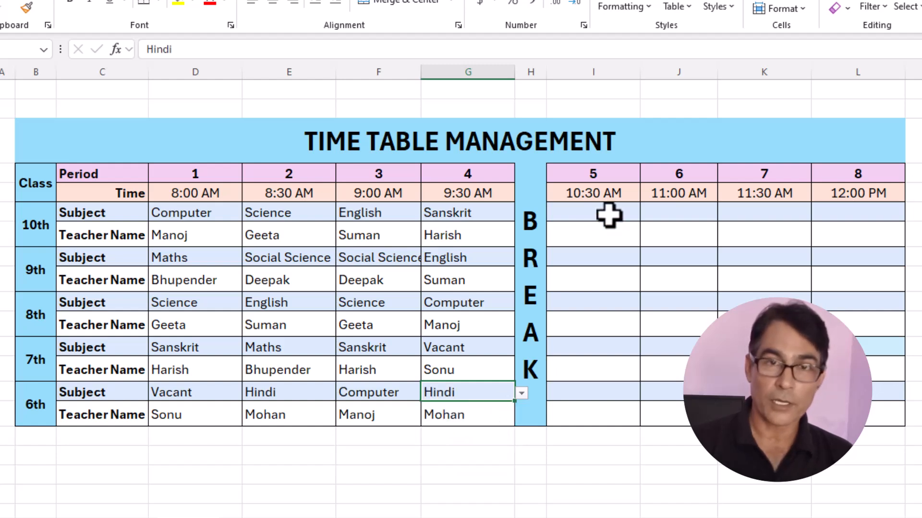
{"action": "left_click", "coordinate": [521, 393]}
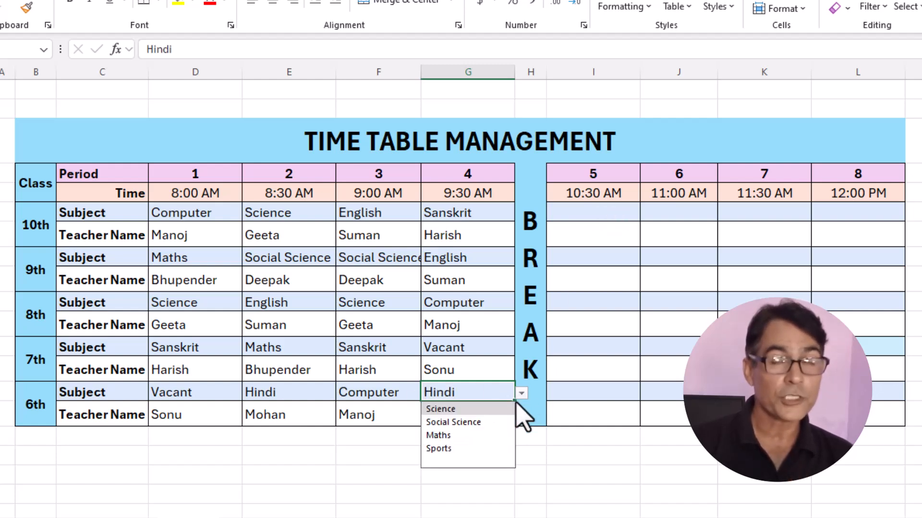
{"action": "left_click", "coordinate": [489, 435]}
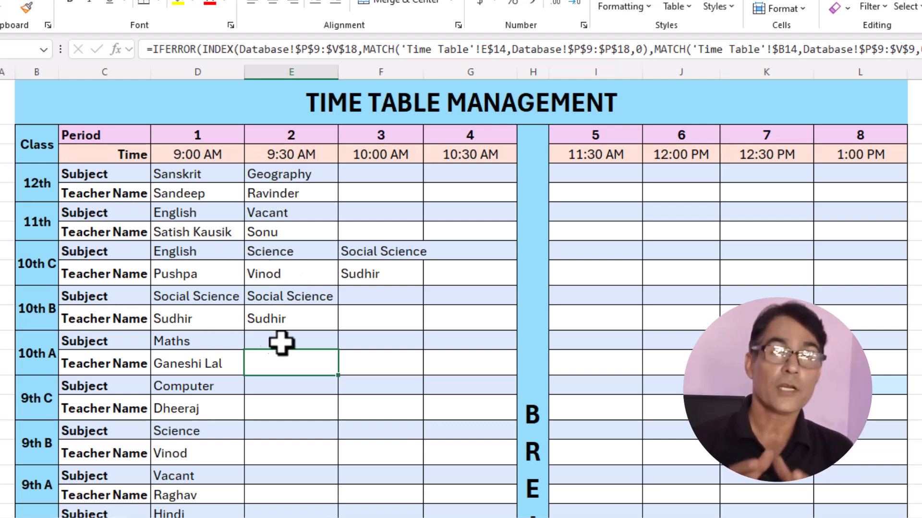
- In the larger timetable, set the period 2 subject to English for class 10th A and Maths for class 9th C
{"action": "left_click", "coordinate": [312, 344]}
{"action": "left_click", "coordinate": [345, 343]}
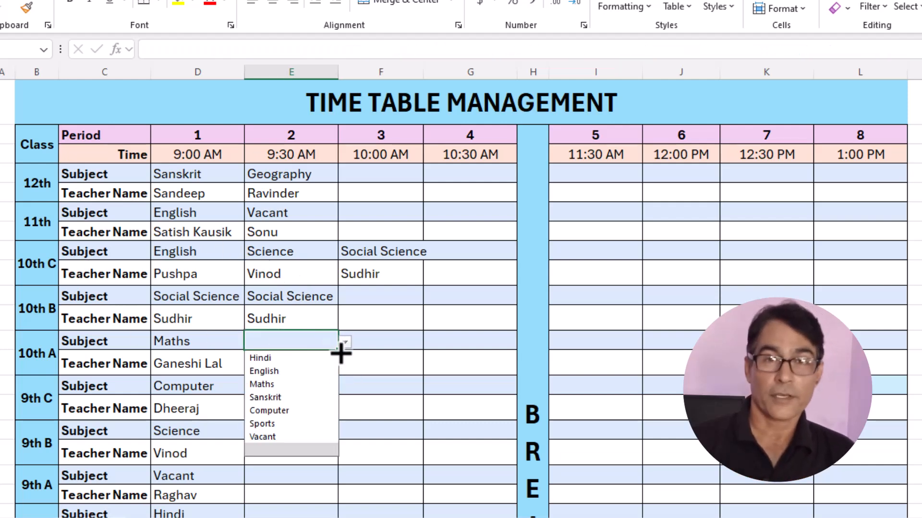
{"action": "left_click", "coordinate": [316, 371]}
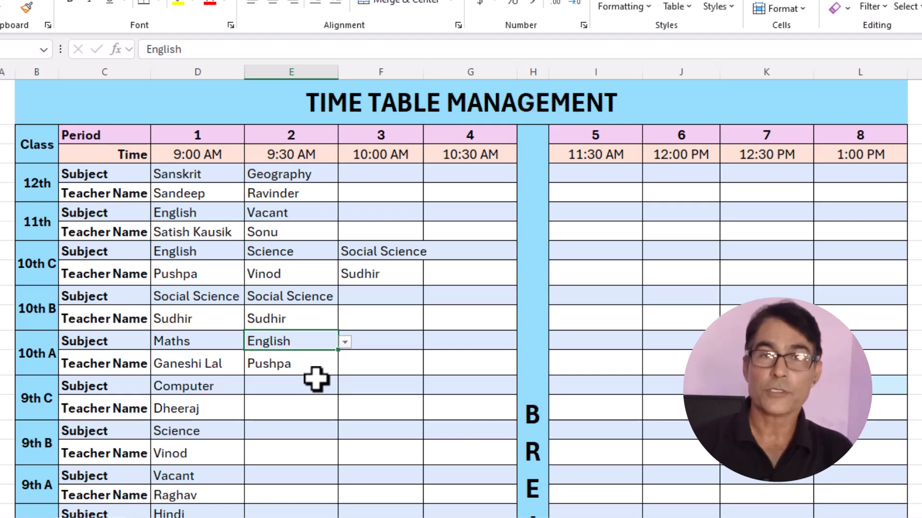
{"action": "left_click", "coordinate": [317, 384]}
{"action": "left_click", "coordinate": [345, 387]}
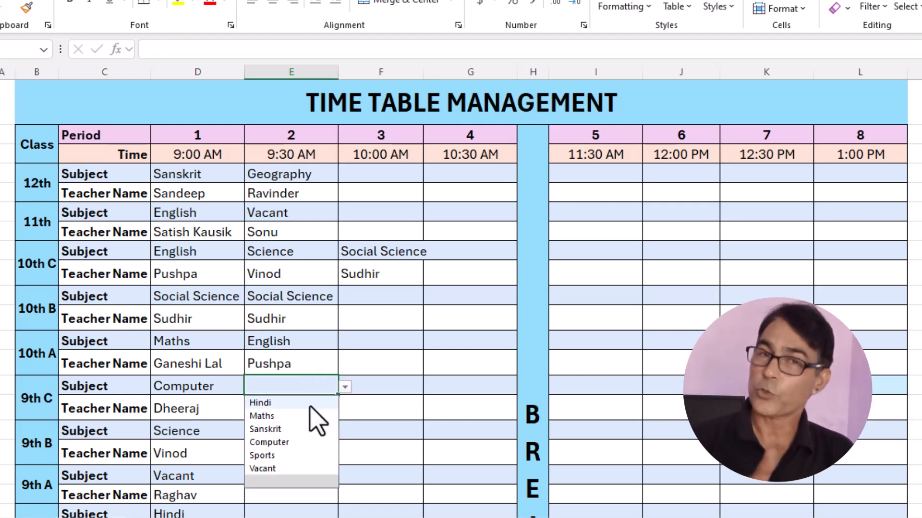
{"action": "left_click", "coordinate": [285, 417]}
- Set the period 2 subject of class 7th c to English
{"action": "scroll", "coordinate": [285, 419], "scroll_direction": "down", "scroll_amount": 3}
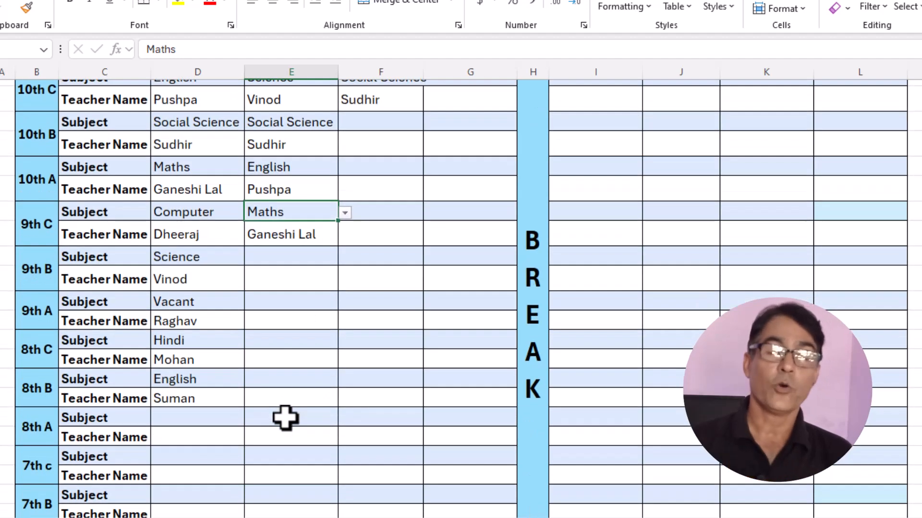
{"action": "scroll", "coordinate": [285, 419], "scroll_direction": "down", "scroll_amount": 2}
{"action": "left_click", "coordinate": [310, 343]}
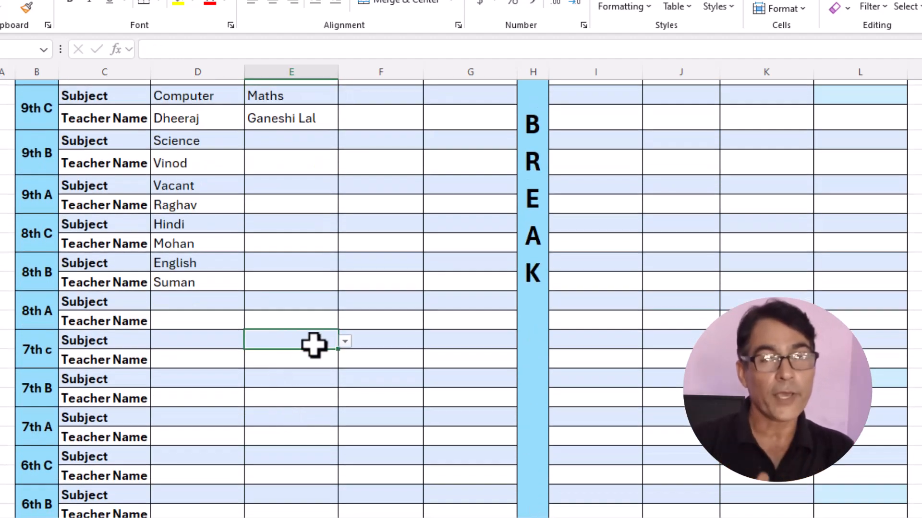
{"action": "left_click", "coordinate": [345, 341]}
{"action": "left_click", "coordinate": [303, 373]}
- Change the period 2 subject of class 12th to English
{"action": "scroll", "coordinate": [301, 363], "scroll_direction": "up", "scroll_amount": 5}
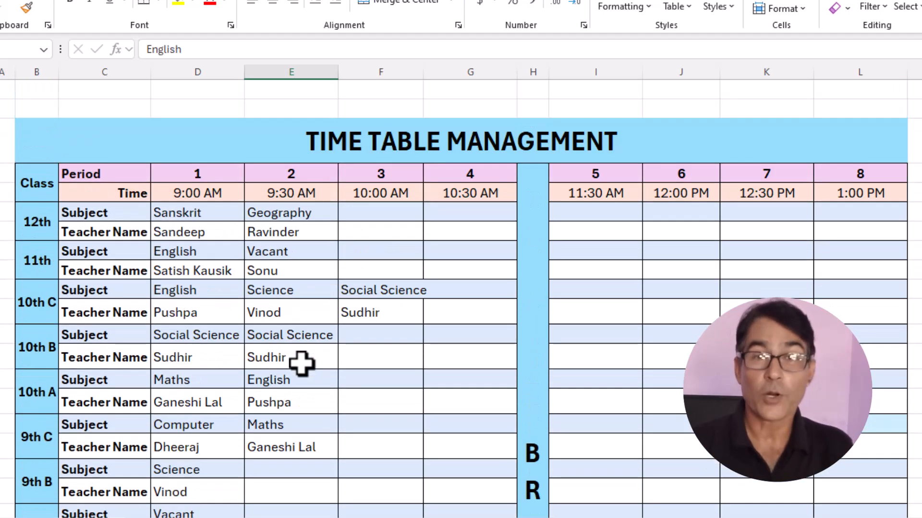
{"action": "left_click", "coordinate": [316, 213]}
{"action": "left_click", "coordinate": [345, 213]}
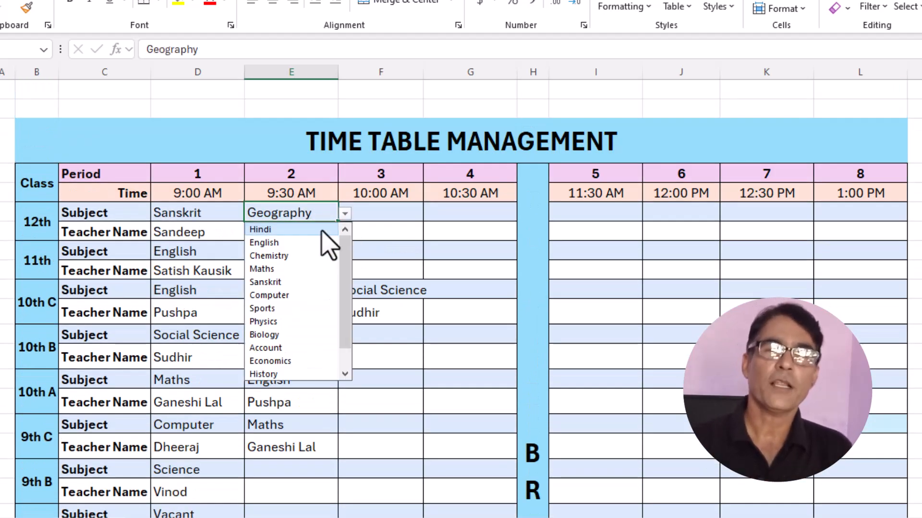
{"action": "left_click", "coordinate": [311, 242]}
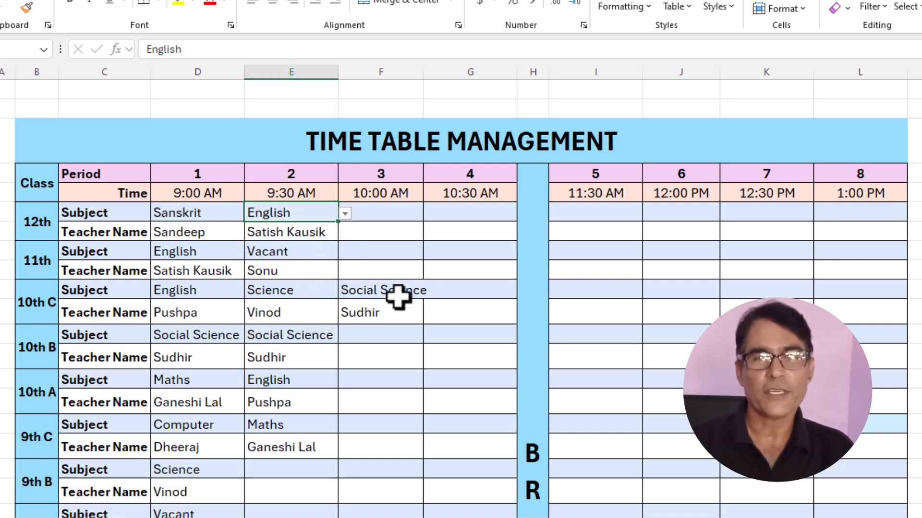
{"action": "left_click", "coordinate": [438, 266]}
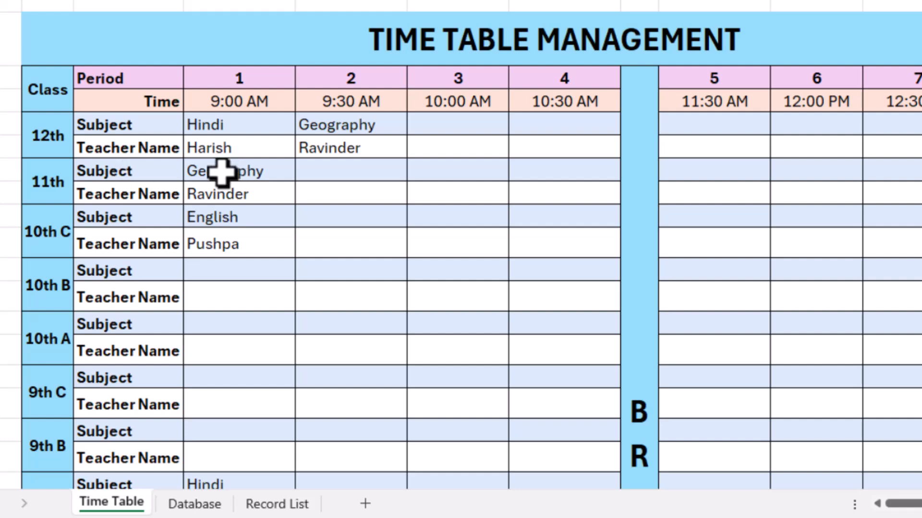
- Look through the timetable's class sections from 12th down to 6th A
{"action": "scroll", "coordinate": [91, 231], "scroll_direction": "down", "scroll_amount": 3}
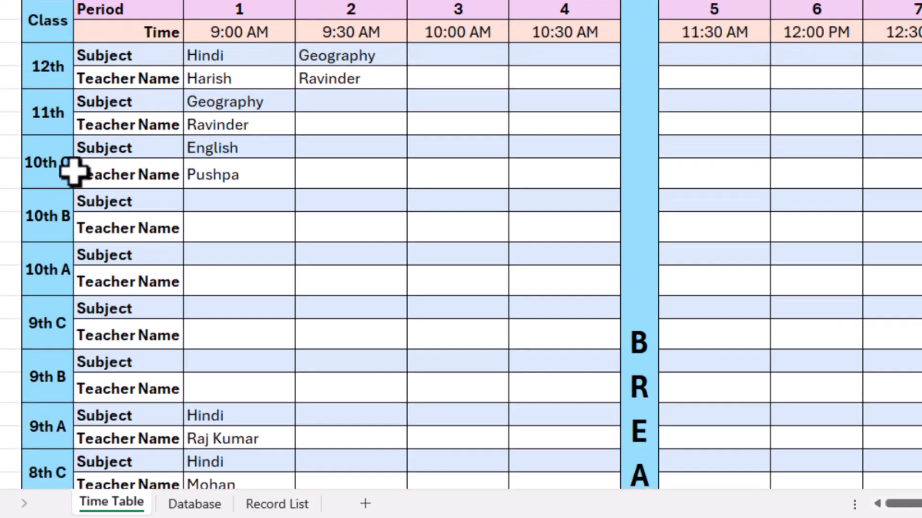
{"action": "scroll", "coordinate": [76, 276], "scroll_direction": "down", "scroll_amount": 2}
{"action": "scroll", "coordinate": [72, 250], "scroll_direction": "down", "scroll_amount": 3}
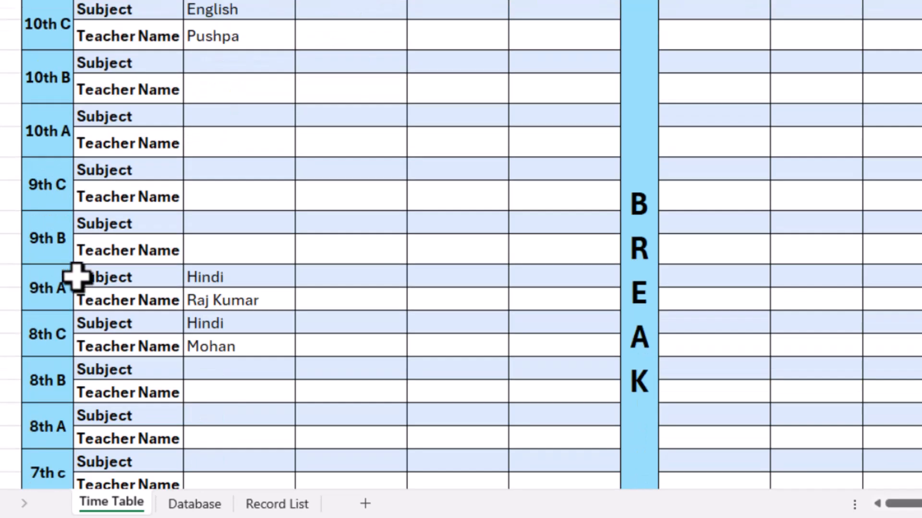
{"action": "scroll", "coordinate": [72, 323], "scroll_direction": "down", "scroll_amount": 4}
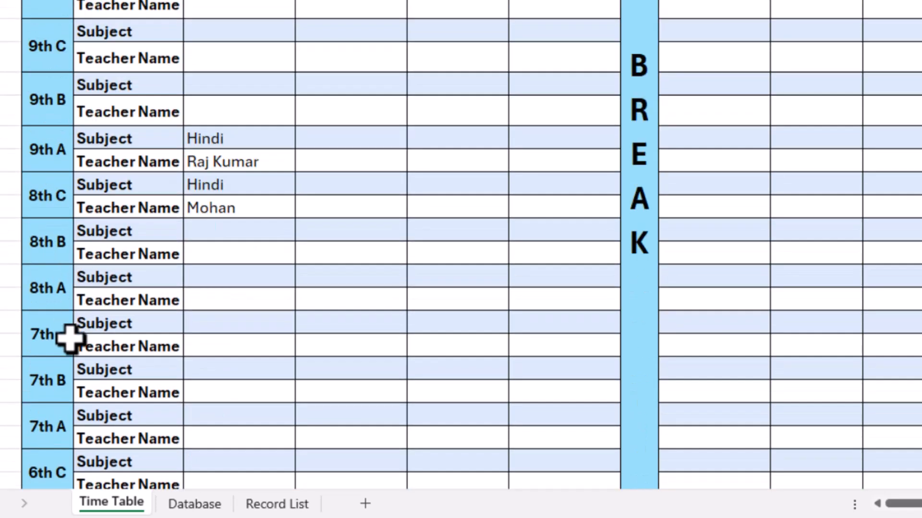
{"action": "scroll", "coordinate": [72, 336], "scroll_direction": "down", "scroll_amount": 4}
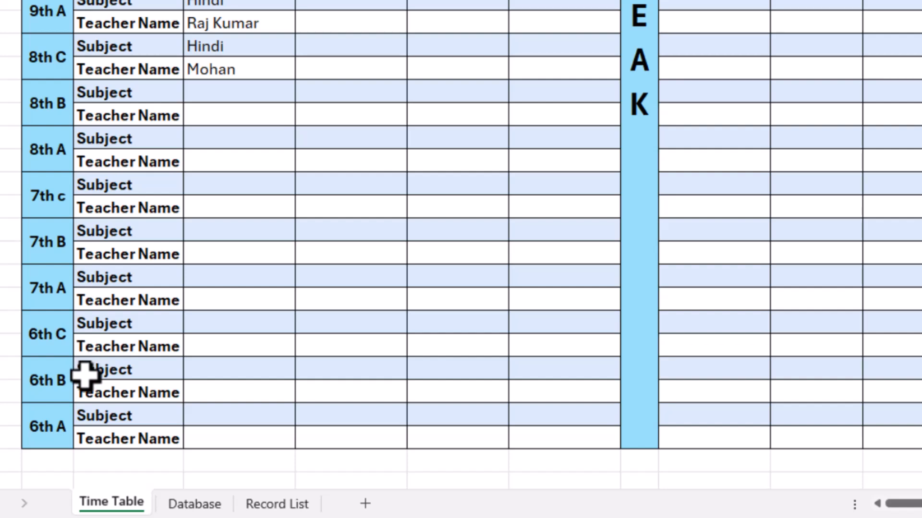
{"action": "scroll", "coordinate": [254, 331], "scroll_direction": "up", "scroll_amount": 14}
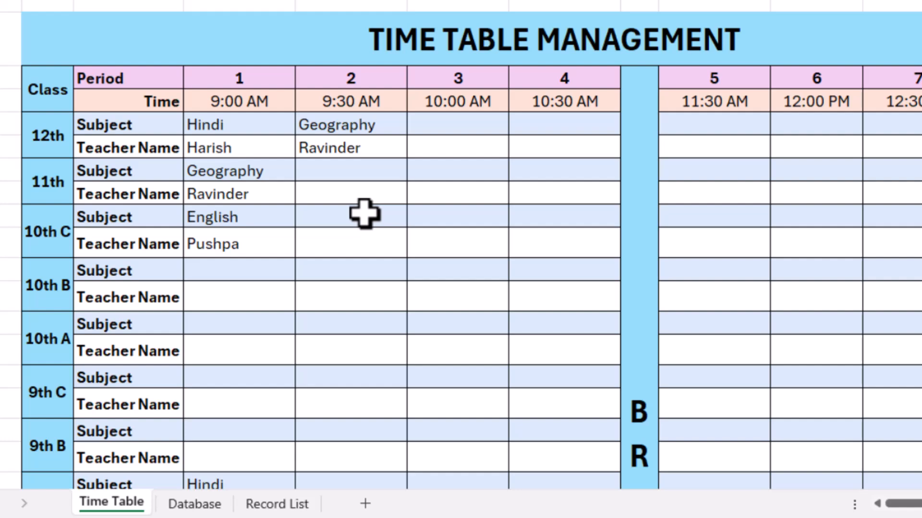
- Go to the Database sheet and examine the TGT, PGT and NET Professor lists of teachers and their subjects
{"action": "key", "text": "ctrl+Page_Down"}
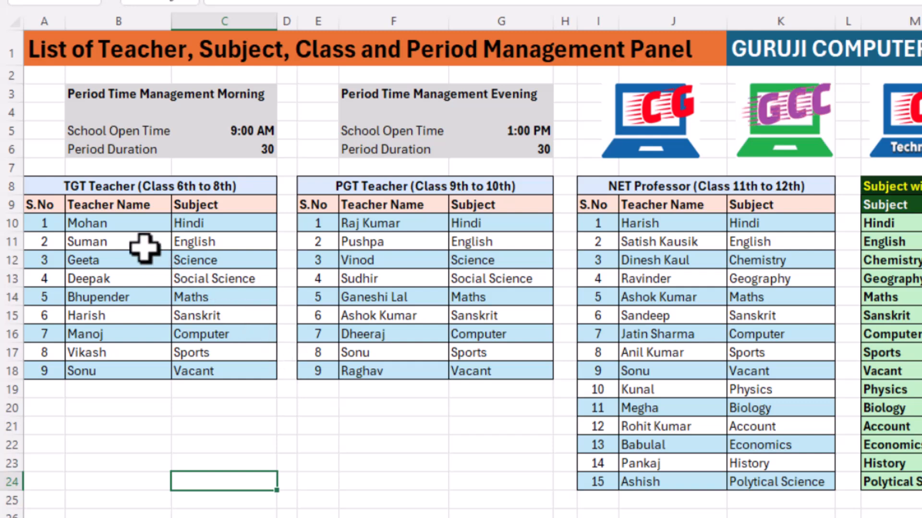
{"action": "left_click_drag", "start_coordinate": [79, 201], "coordinate": [245, 354]}
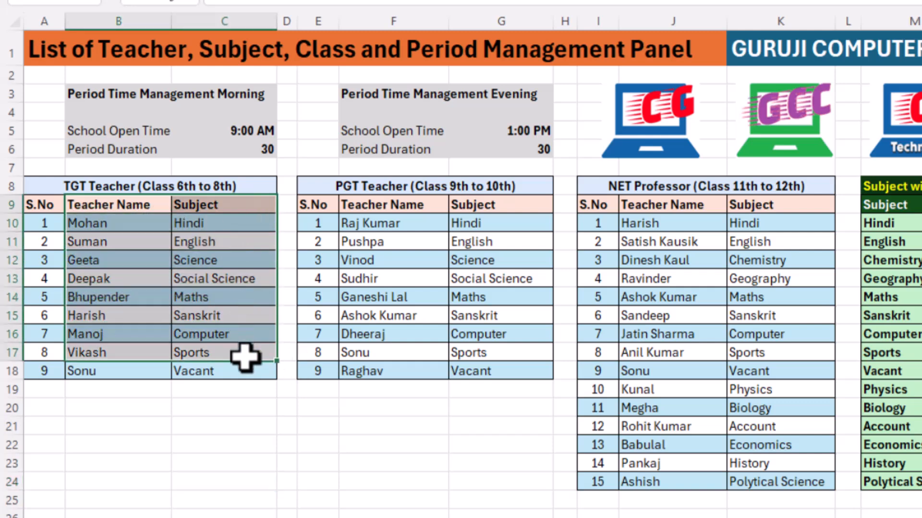
{"action": "left_click", "coordinate": [122, 187]}
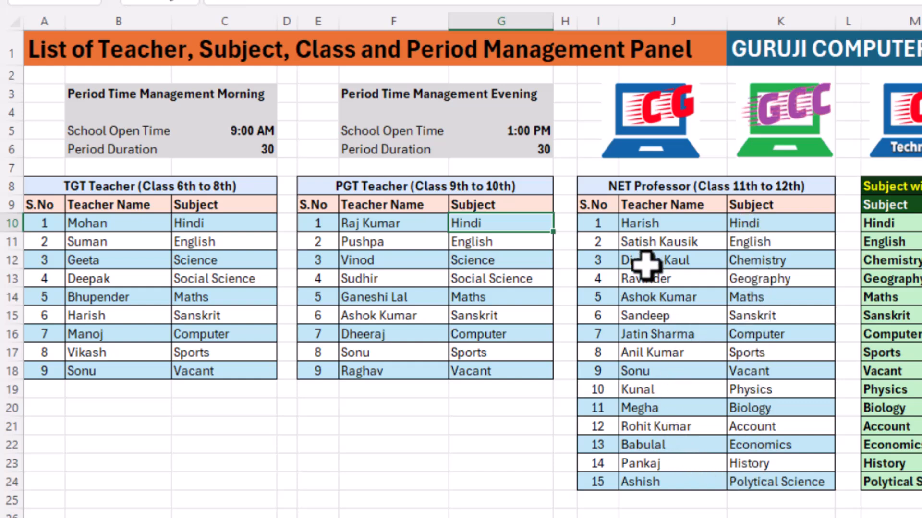
{"action": "left_click", "coordinate": [646, 279]}
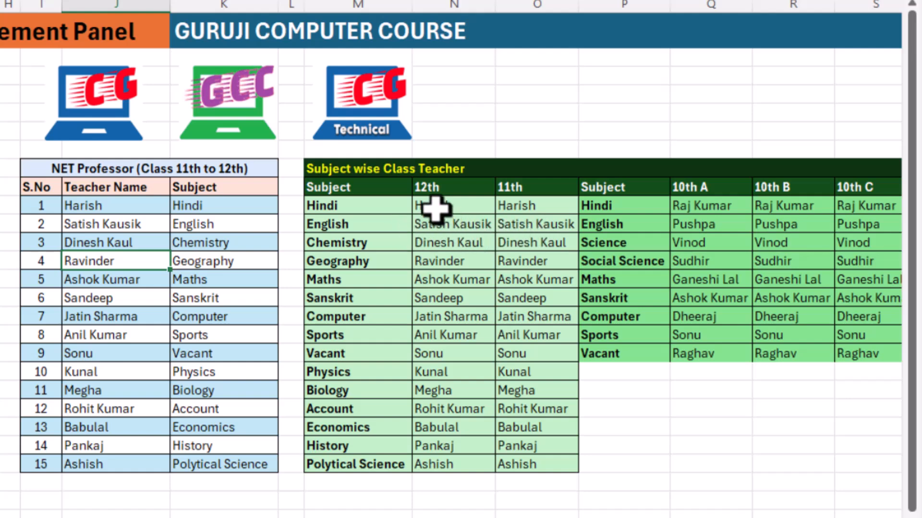
- Link the 12th class Hindi teacher in the Subject wise Class Teacher table to the NET Professor list with =J10
{"action": "left_click", "coordinate": [384, 205]}
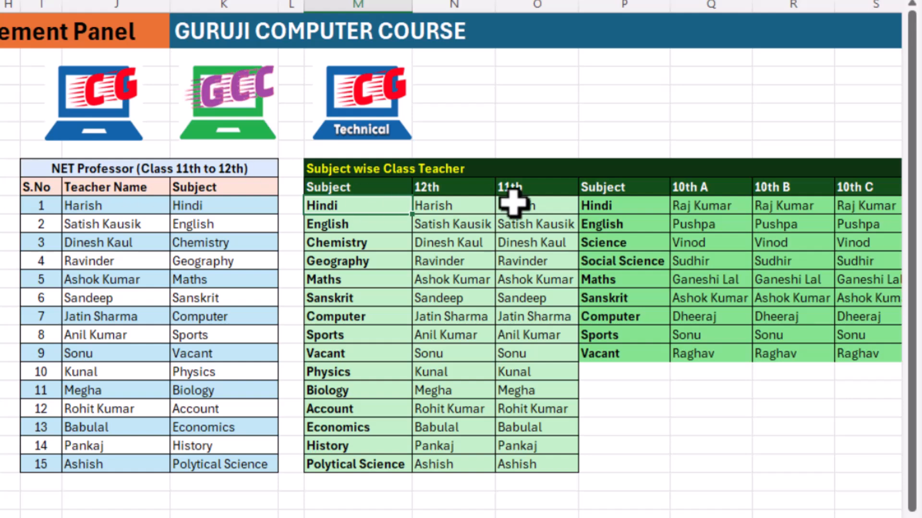
{"action": "left_click", "coordinate": [477, 206]}
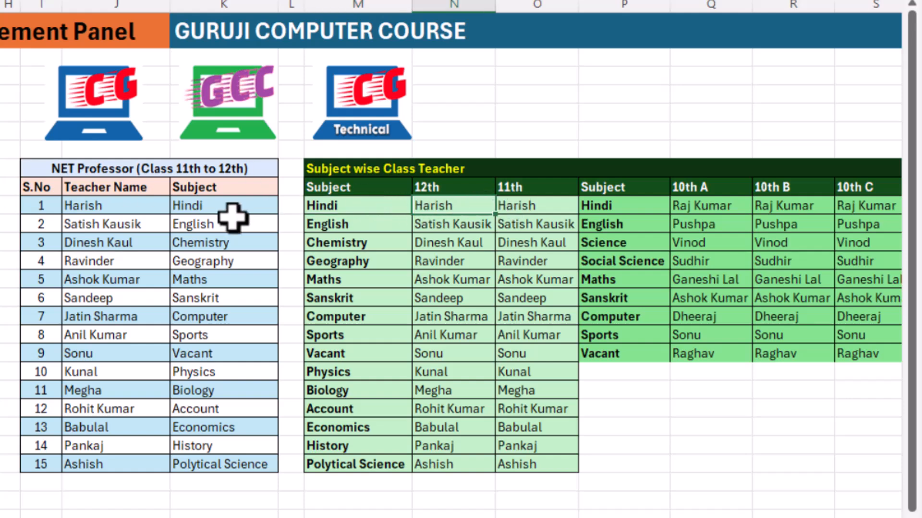
{"action": "type", "text": "=J10"}
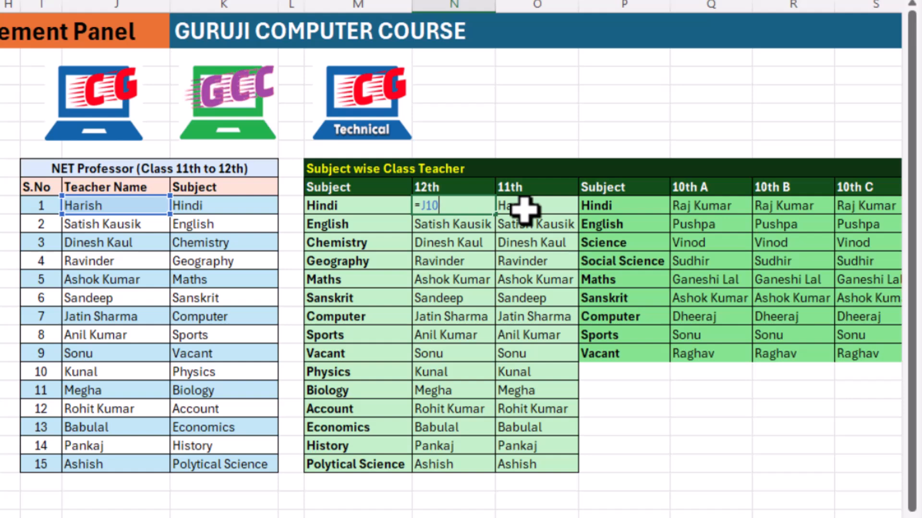
{"action": "key", "text": "ctrl+Return"}
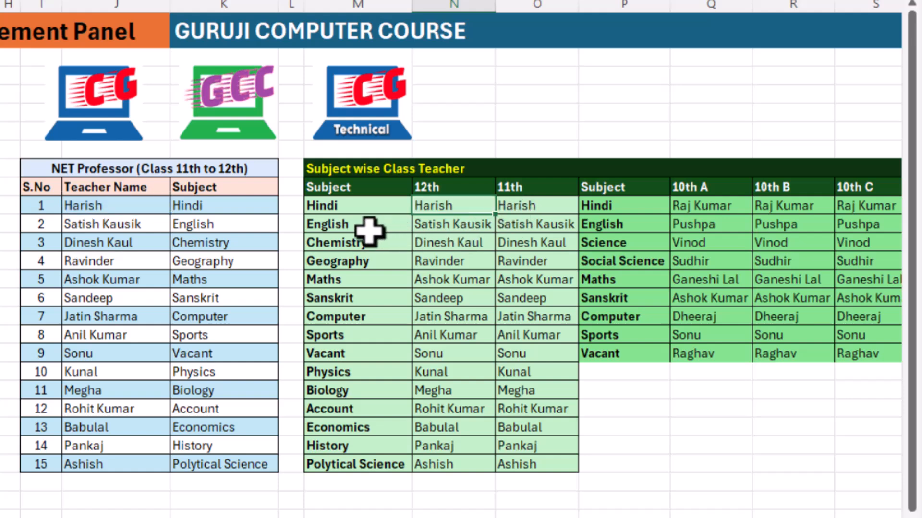
- Replace the Hindi teacher's name in the NET Professor list with a different teacher's name and review the class teacher table
{"action": "left_click", "coordinate": [126, 206]}
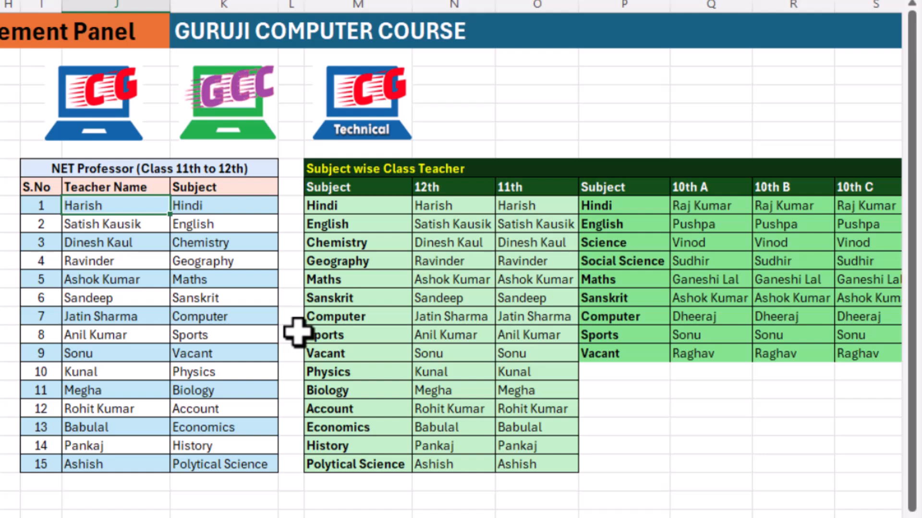
{"action": "type", "text": "Kuldeep"}
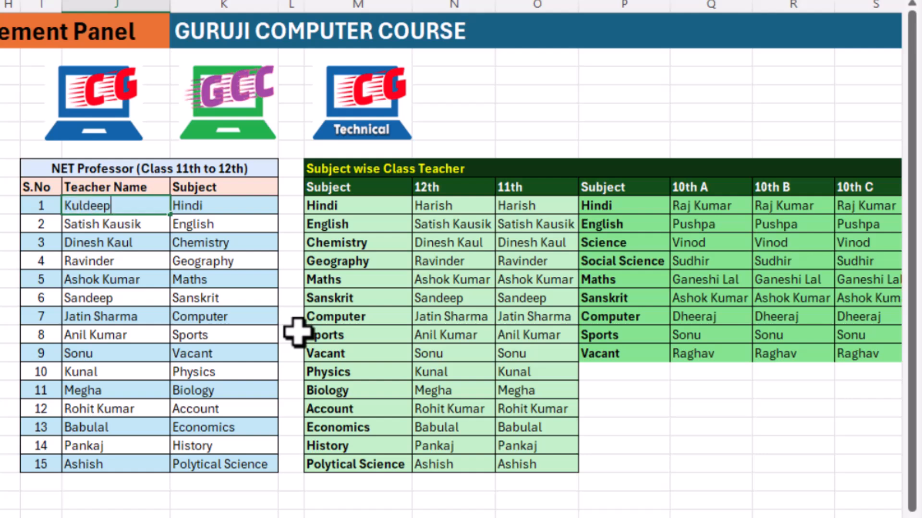
{"action": "key", "text": "Return"}
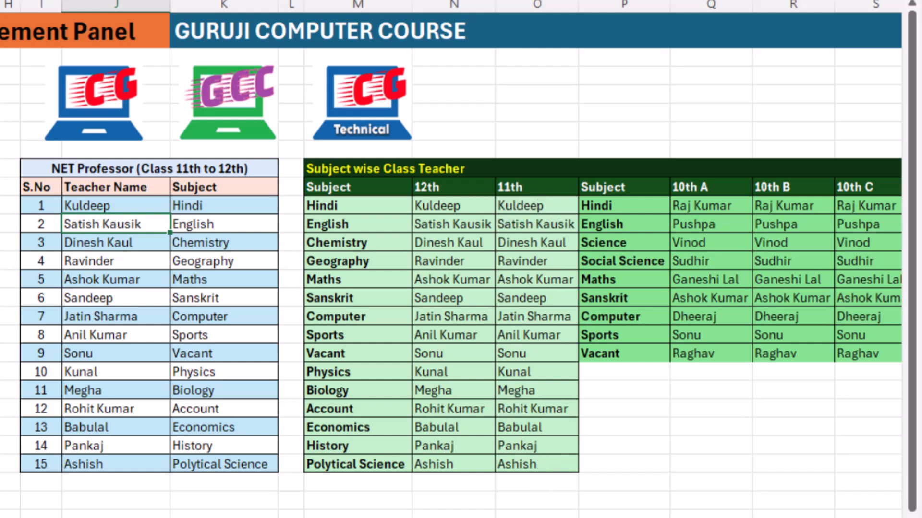
{"action": "scroll", "coordinate": [451, 259], "scroll_direction": "right", "scroll_amount": 10}
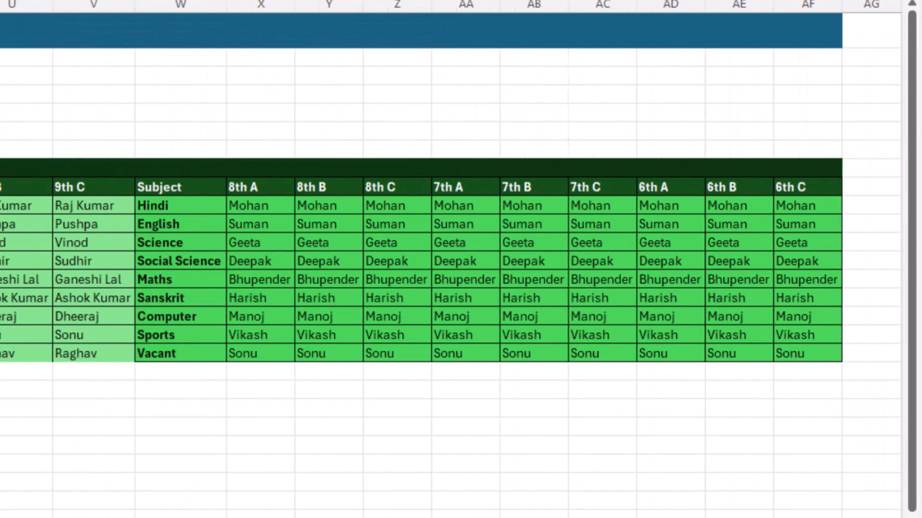
{"action": "scroll", "coordinate": [451, 259], "scroll_direction": "left", "scroll_amount": 4}
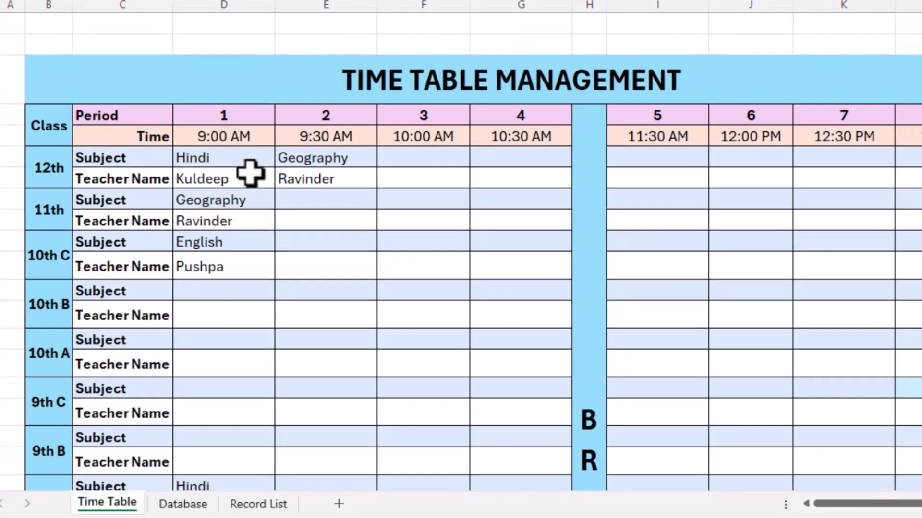
- On the Time Table sheet, check which subjects are offered for class 11th in period 1 against the 12th class entries
{"action": "left_click", "coordinate": [251, 158]}
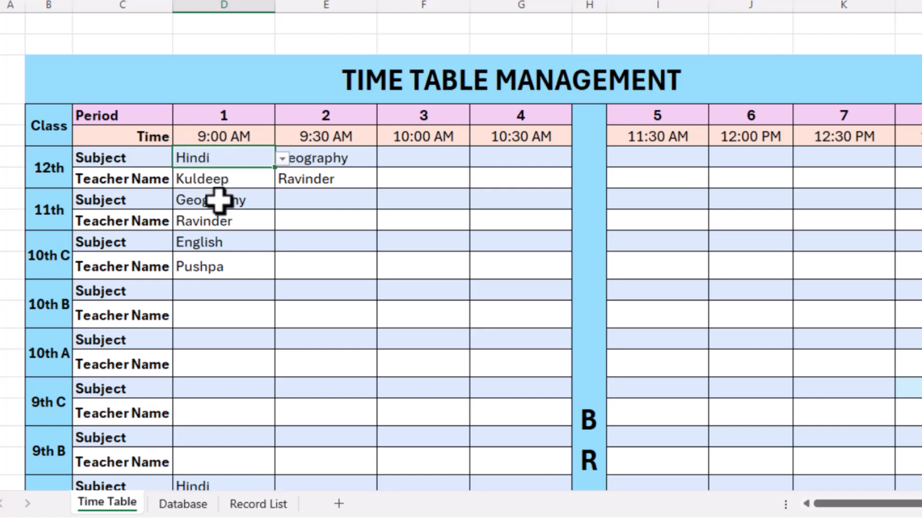
{"action": "left_click", "coordinate": [241, 202]}
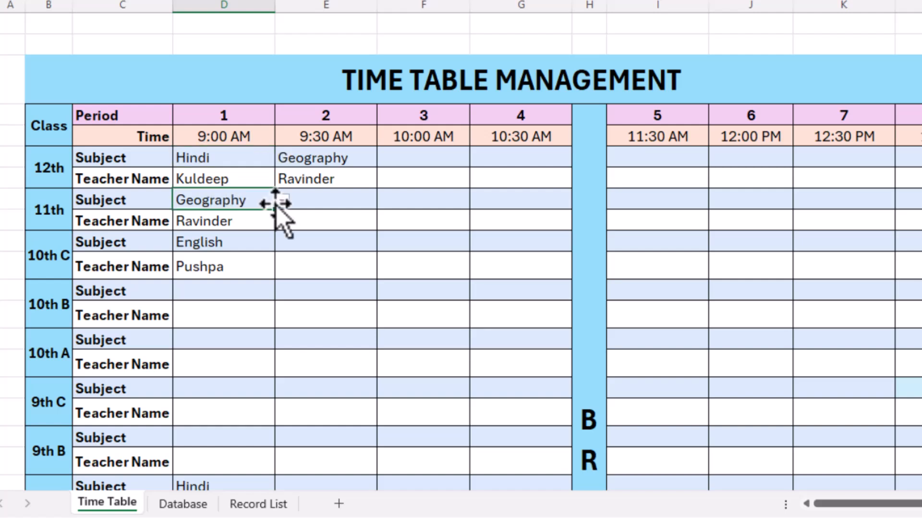
{"action": "left_click", "coordinate": [281, 203]}
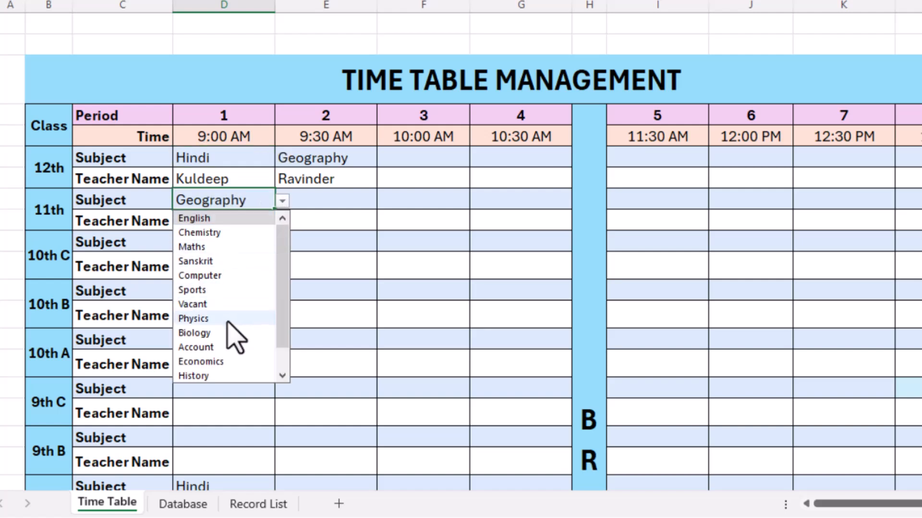
{"action": "scroll", "coordinate": [232, 331], "scroll_direction": "down", "scroll_amount": 1}
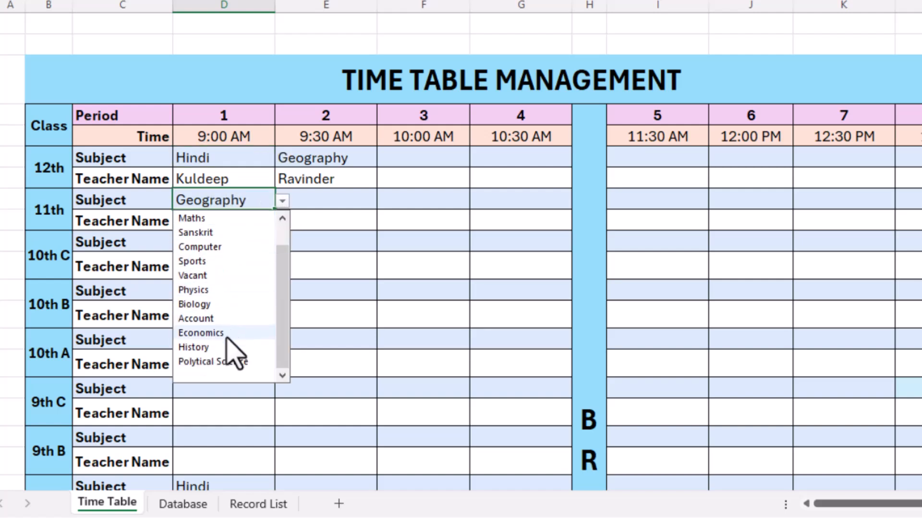
{"action": "left_click", "coordinate": [353, 159]}
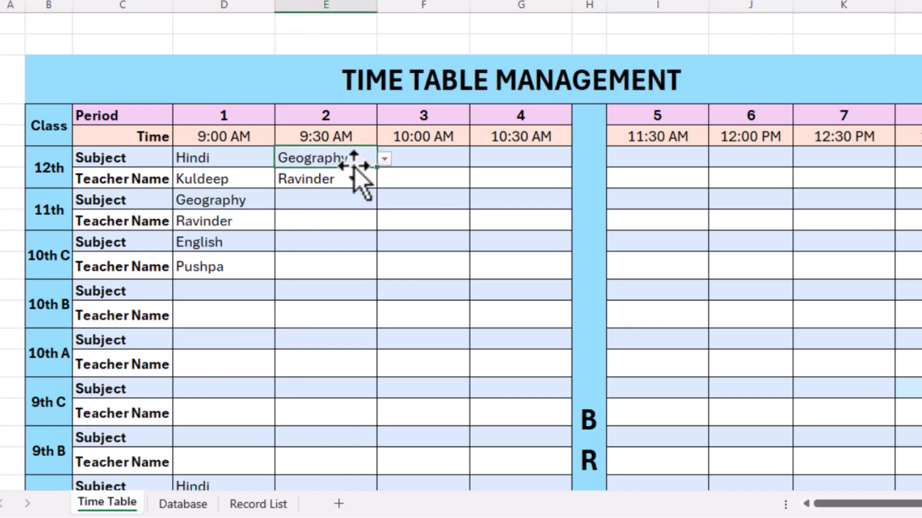
- Set the period 2 subject of class 11th to Vacant and check the teacher assigned to it
{"action": "left_click", "coordinate": [337, 205]}
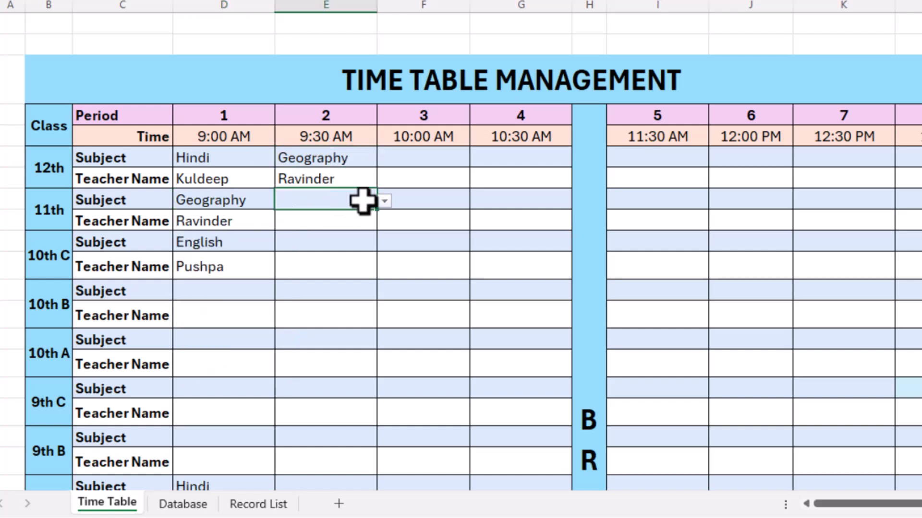
{"action": "left_click", "coordinate": [384, 201]}
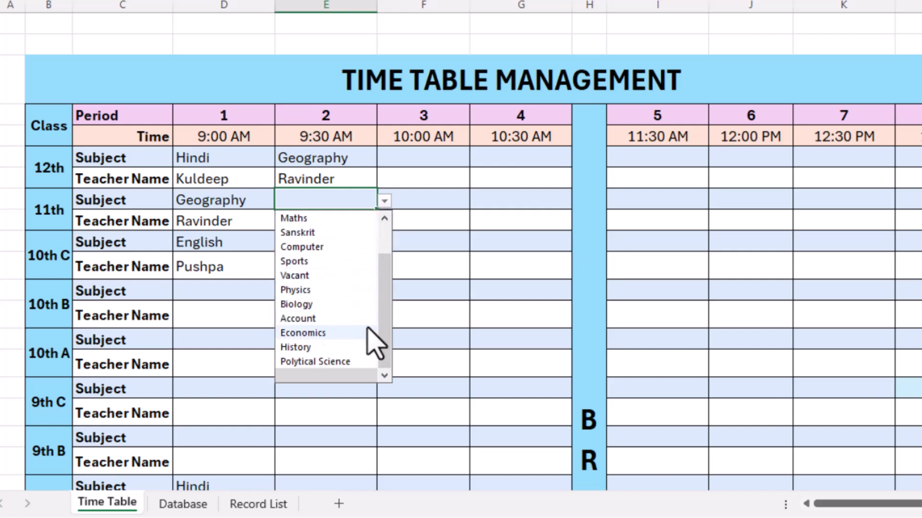
{"action": "mouse_move", "coordinate": [396, 350]}
{"action": "left_mouse_down"}
{"action": "mouse_move", "coordinate": [397, 302]}
{"action": "mouse_move", "coordinate": [389, 350]}
{"action": "left_mouse_up"}
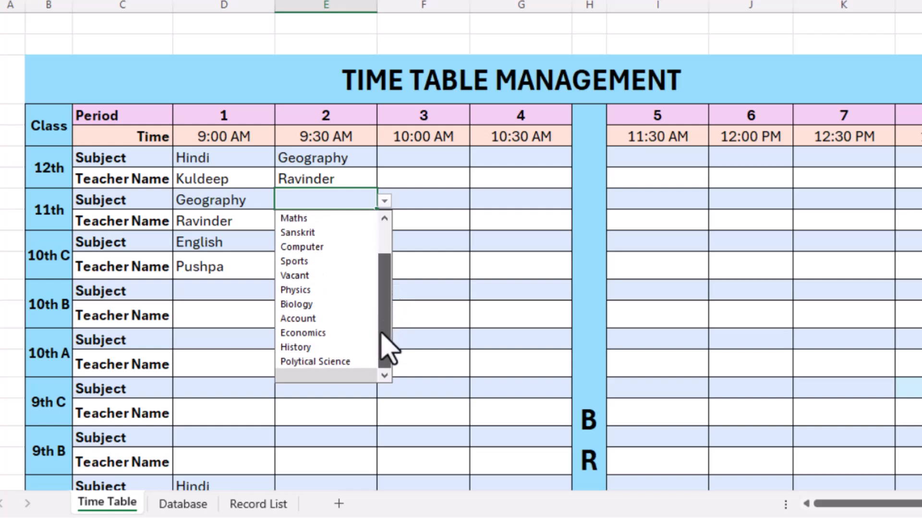
{"action": "left_click", "coordinate": [318, 276]}
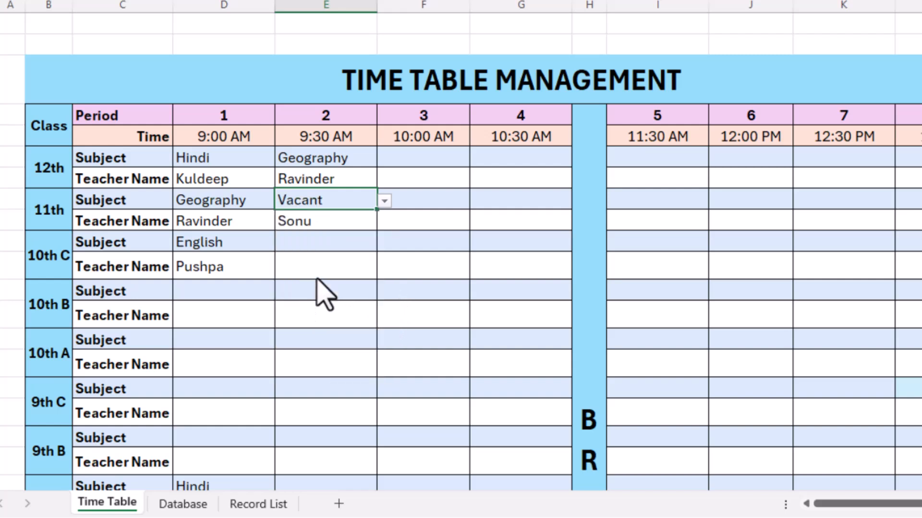
{"action": "left_click", "coordinate": [325, 226]}
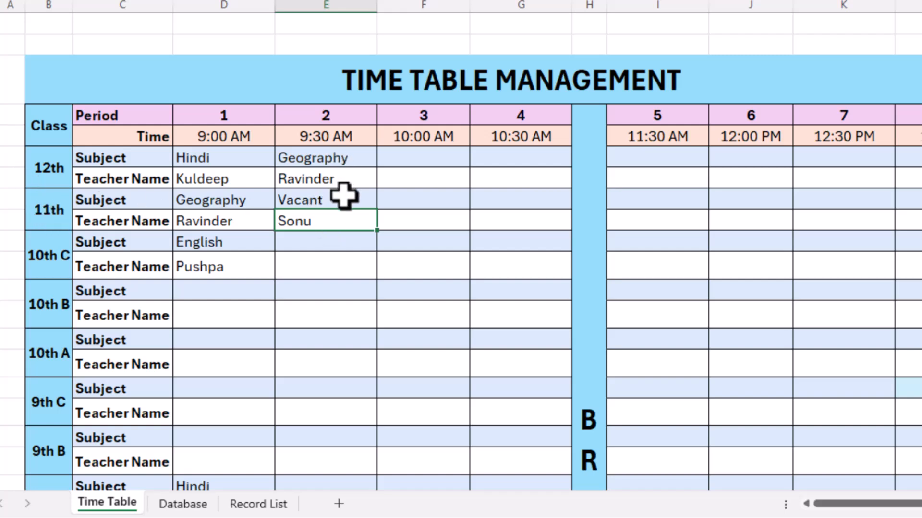
{"action": "left_click", "coordinate": [335, 161]}
{"action": "left_click", "coordinate": [341, 198]}
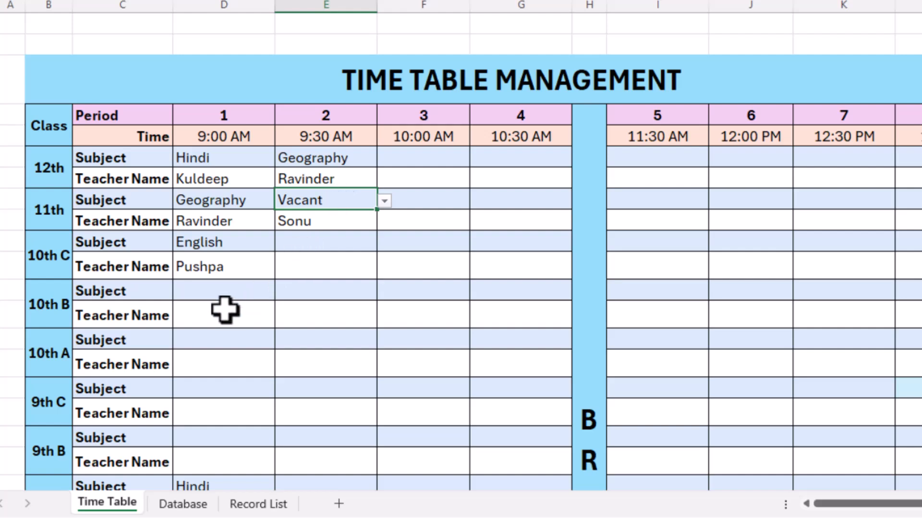
- Check the period 1 subject choices for class 10th B and the entry for class 8th C
{"action": "scroll", "coordinate": [222, 308], "scroll_direction": "down", "scroll_amount": 2}
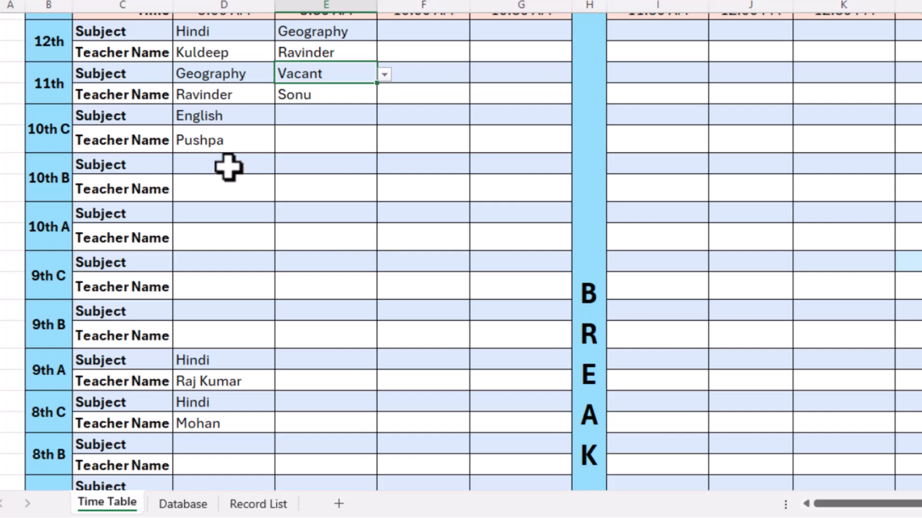
{"action": "left_click", "coordinate": [227, 167]}
{"action": "left_click", "coordinate": [282, 166]}
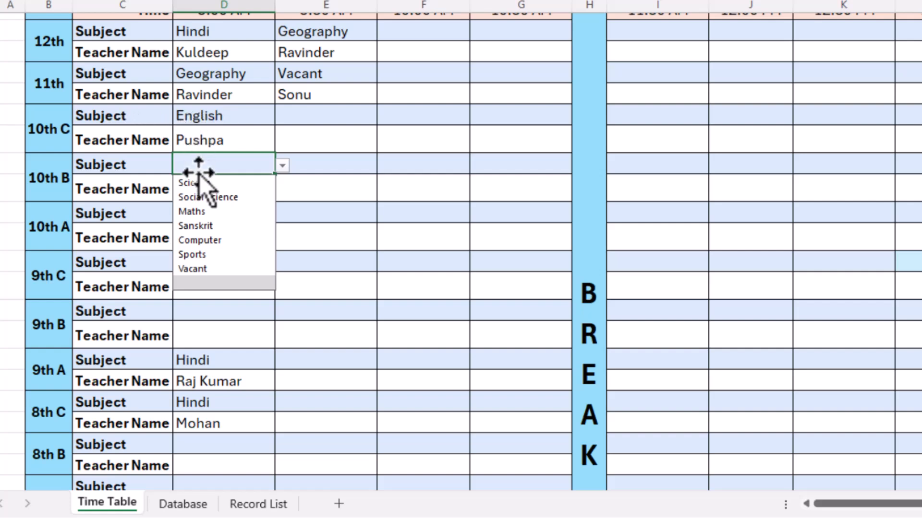
{"action": "left_click", "coordinate": [216, 402]}
{"action": "scroll", "coordinate": [221, 402], "scroll_direction": "down", "scroll_amount": 1}
{"action": "scroll", "coordinate": [221, 403], "scroll_direction": "down", "scroll_amount": 3}
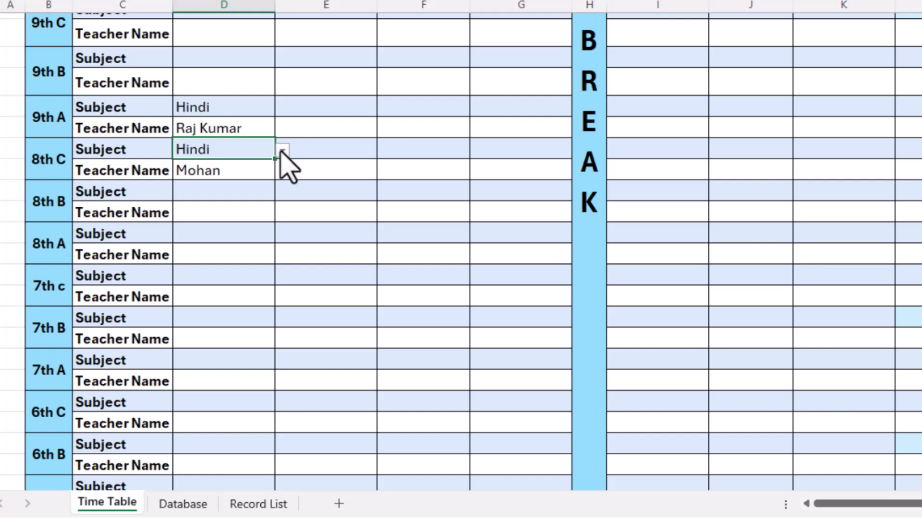
- Set the period 1 subject of class 8th B to English and check its teacher
{"action": "left_click", "coordinate": [236, 190]}
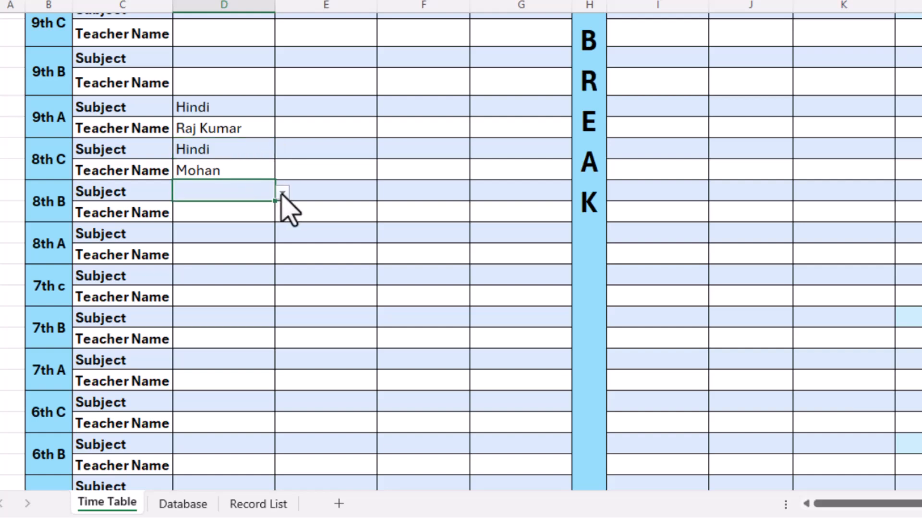
{"action": "left_click", "coordinate": [282, 193]}
{"action": "left_click", "coordinate": [238, 209]}
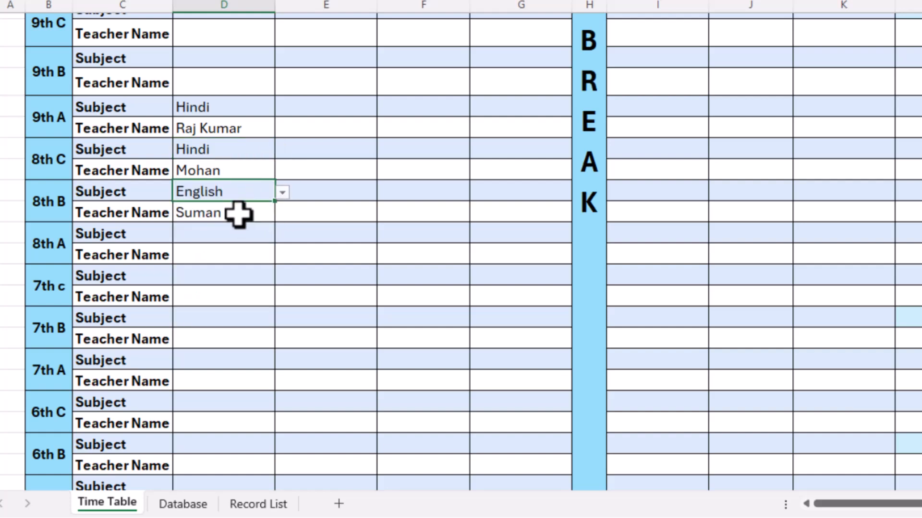
{"action": "left_click", "coordinate": [238, 215]}
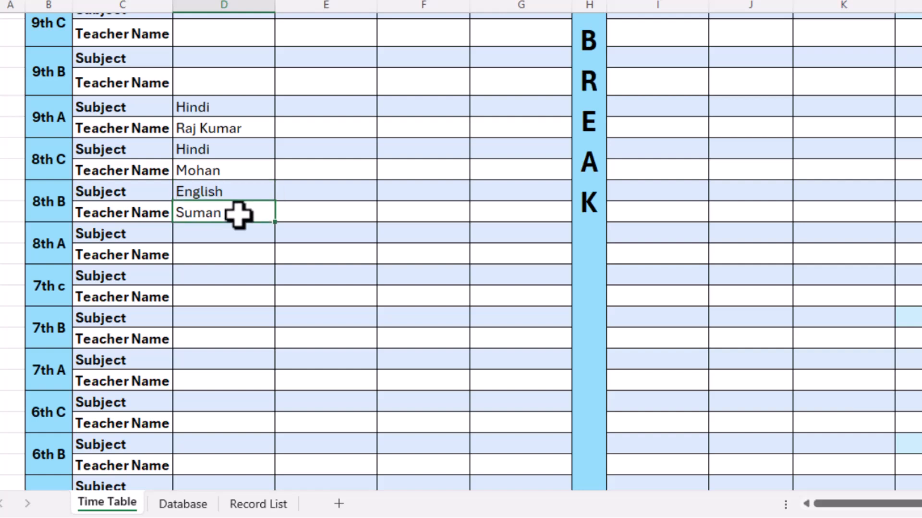
- Change the period 1 subject of class 11th to English and compare its teacher with the one for class 10th C
{"action": "scroll", "coordinate": [237, 214], "scroll_direction": "up", "scroll_amount": 5}
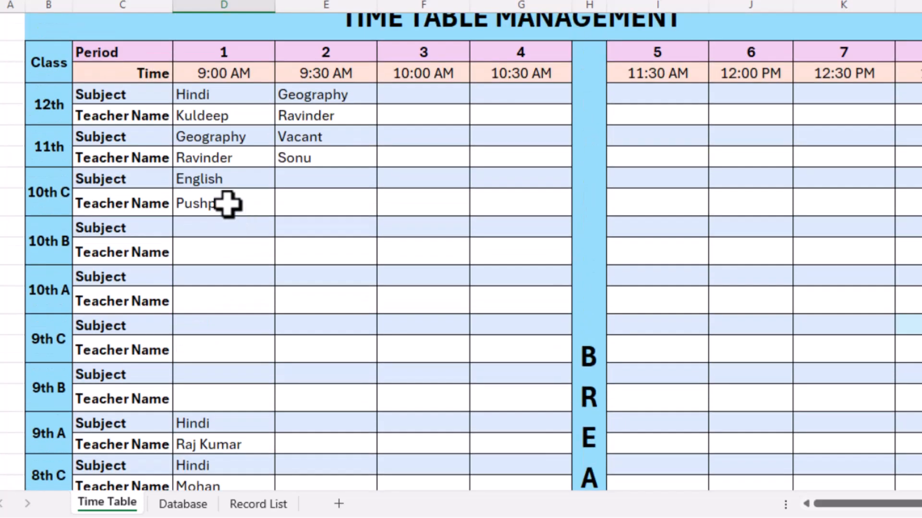
{"action": "left_click", "coordinate": [228, 204]}
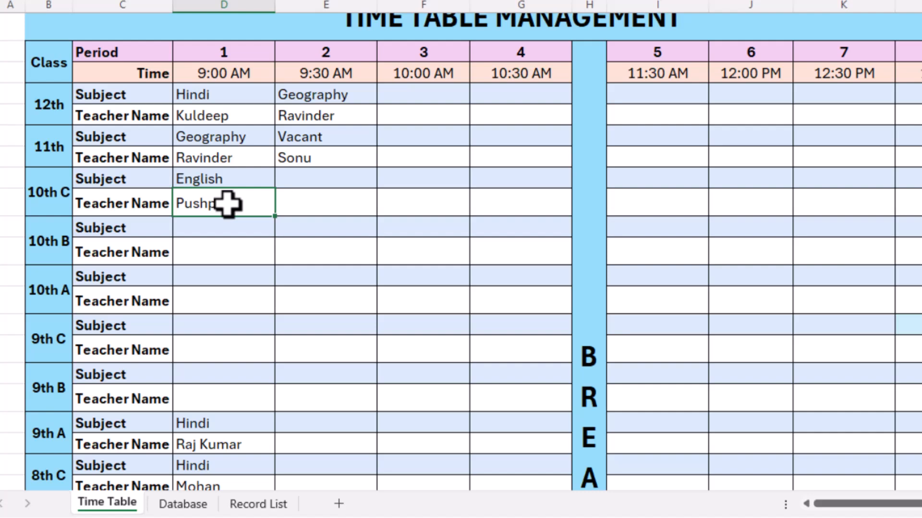
{"action": "scroll", "coordinate": [228, 205], "scroll_direction": "up", "scroll_amount": 1}
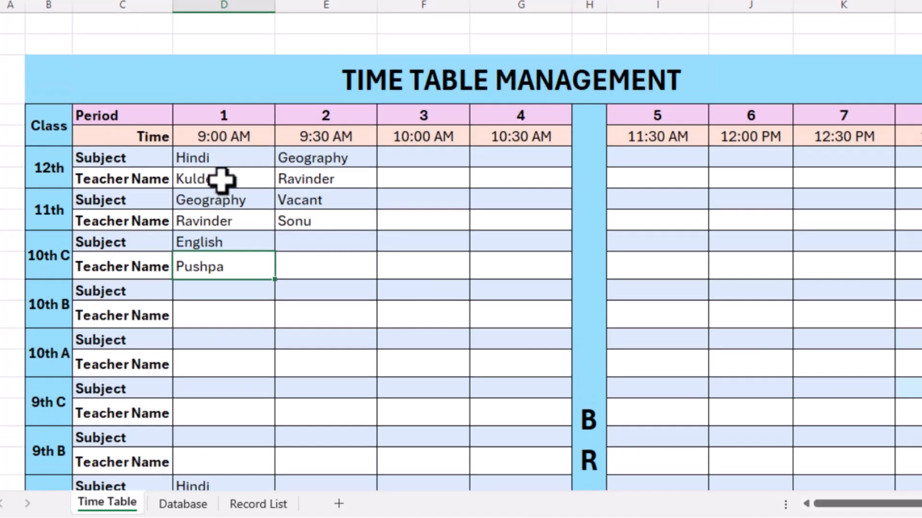
{"action": "left_click", "coordinate": [247, 204]}
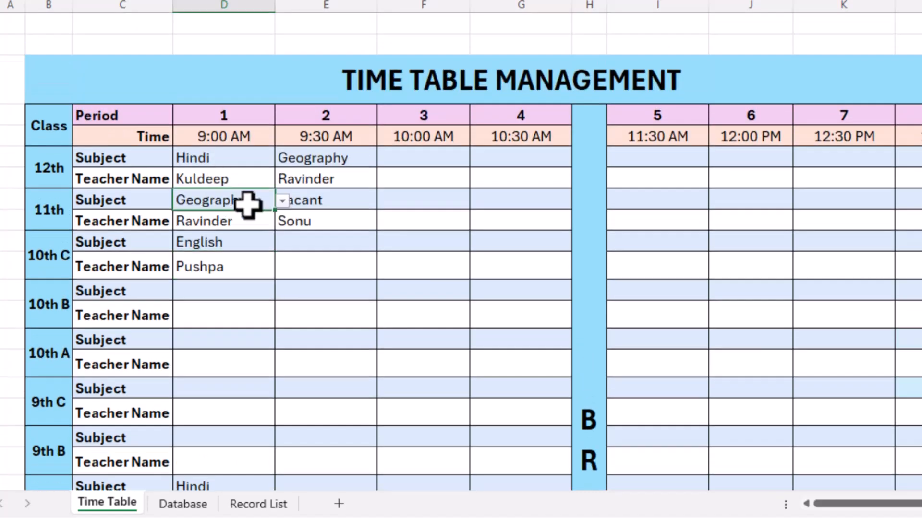
{"action": "left_click", "coordinate": [282, 202]}
{"action": "left_click", "coordinate": [240, 218]}
{"action": "left_click", "coordinate": [240, 220]}
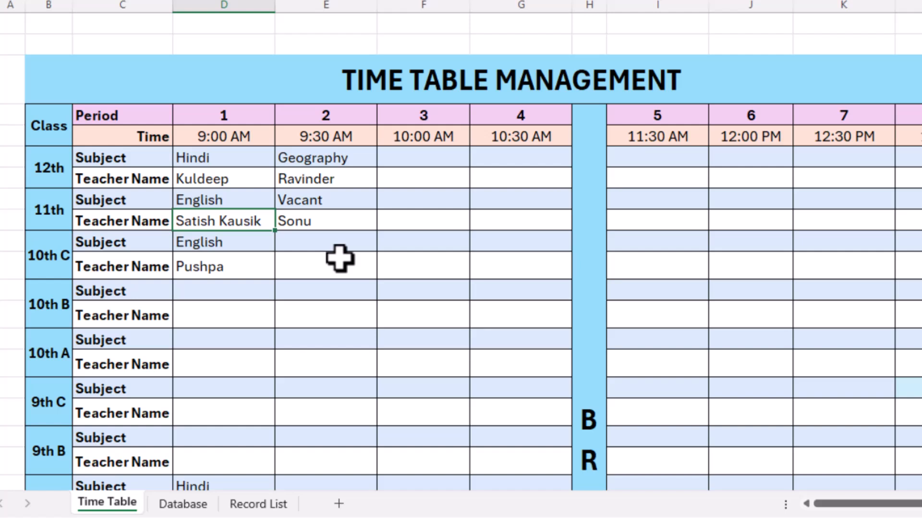
{"action": "left_click", "coordinate": [248, 241]}
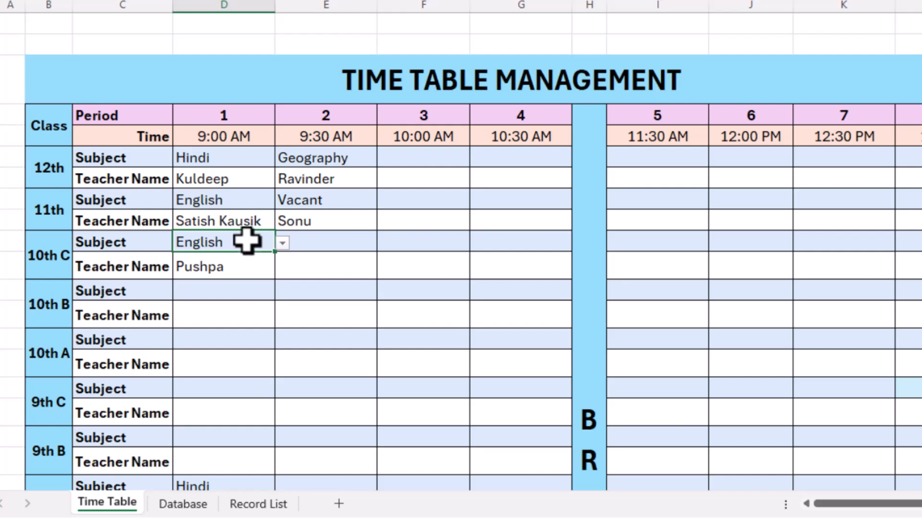
- Go to the Record List sheet and examine the period 1 and period 2 formulas in the 12th & 11th vacant teacher record
{"action": "left_click", "coordinate": [257, 504]}
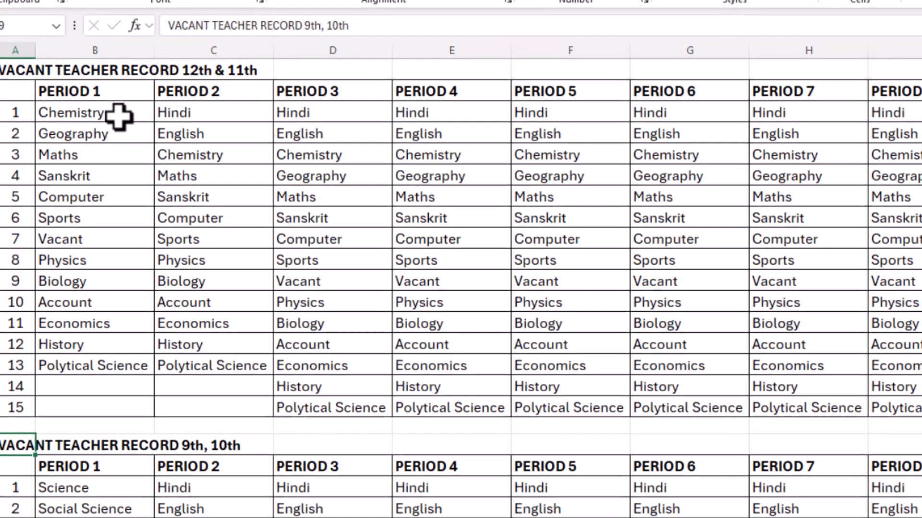
{"action": "left_click", "coordinate": [118, 70]}
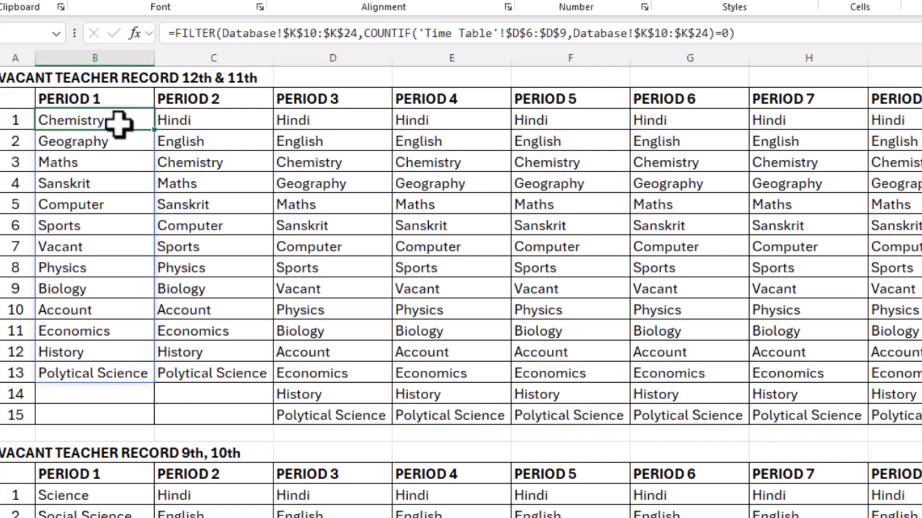
{"action": "left_click", "coordinate": [232, 124]}
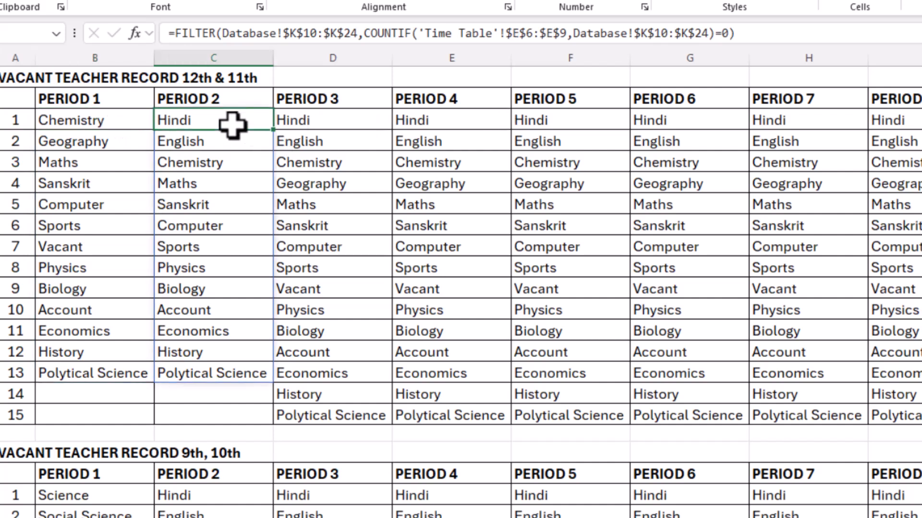
- Examine the period 1 formula for 12th & 11th and review the vacant teacher records for 9th, 10th and 6th to 8th
{"action": "left_click", "coordinate": [114, 124]}
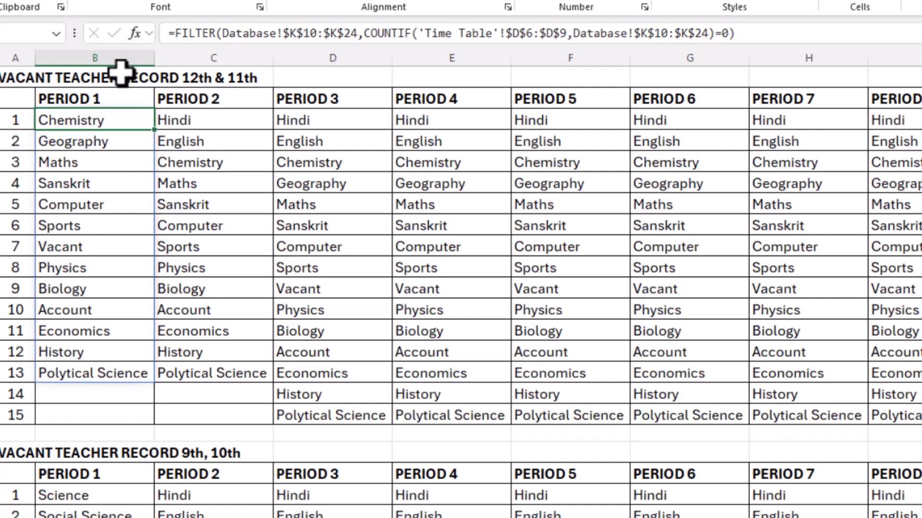
{"action": "left_click", "coordinate": [136, 77]}
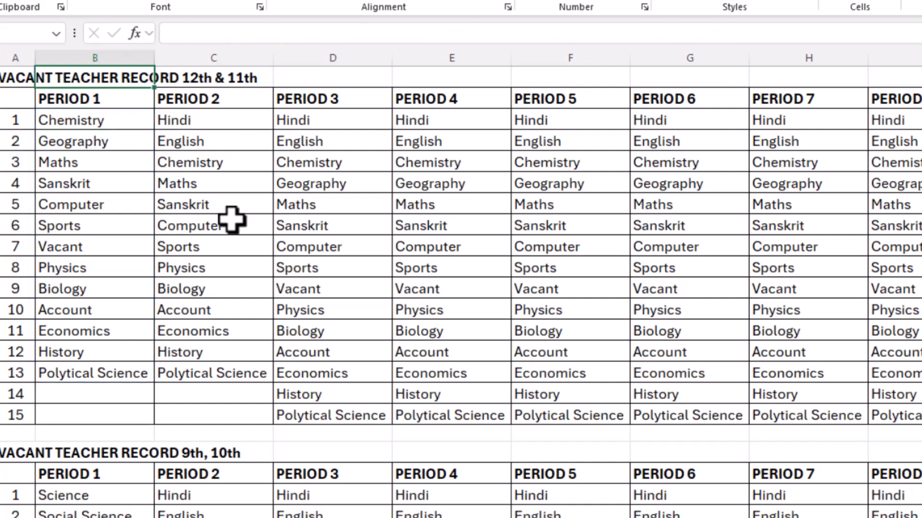
{"action": "scroll", "coordinate": [185, 242], "scroll_direction": "down", "scroll_amount": 4}
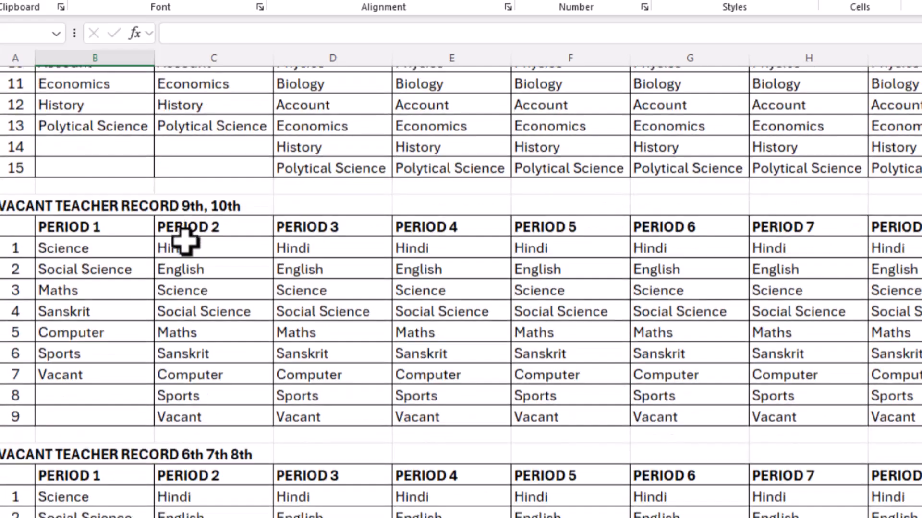
{"action": "scroll", "coordinate": [185, 242], "scroll_direction": "down", "scroll_amount": 1}
{"action": "scroll", "coordinate": [241, 243], "scroll_direction": "down", "scroll_amount": 1}
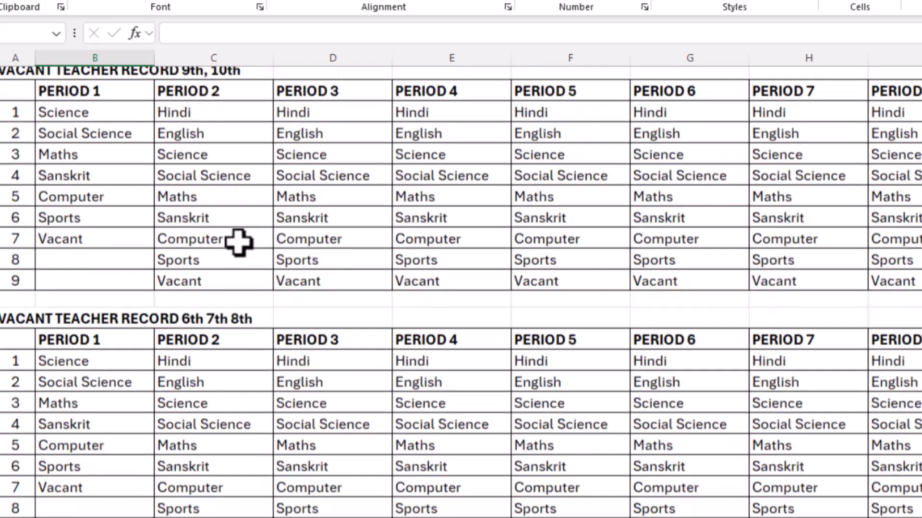
{"action": "scroll", "coordinate": [239, 243], "scroll_direction": "down", "scroll_amount": 2}
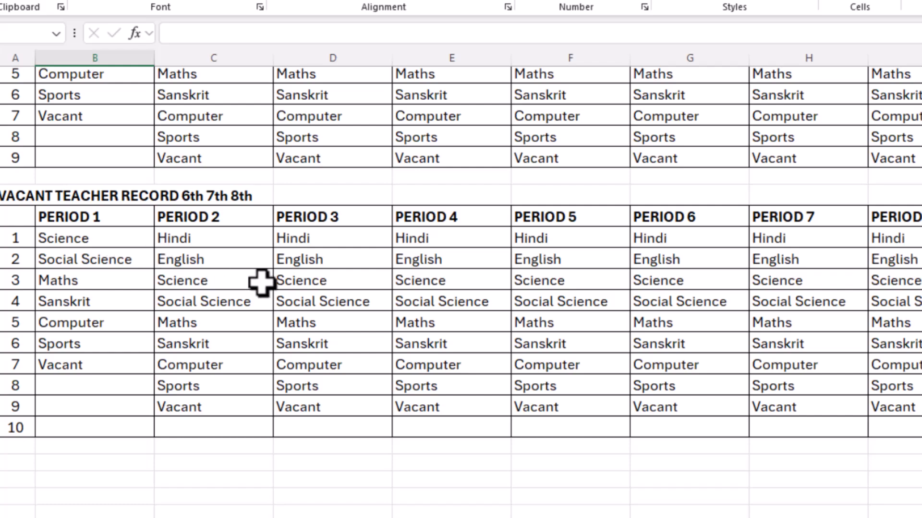
{"action": "scroll", "coordinate": [270, 292], "scroll_direction": "up", "scroll_amount": 7}
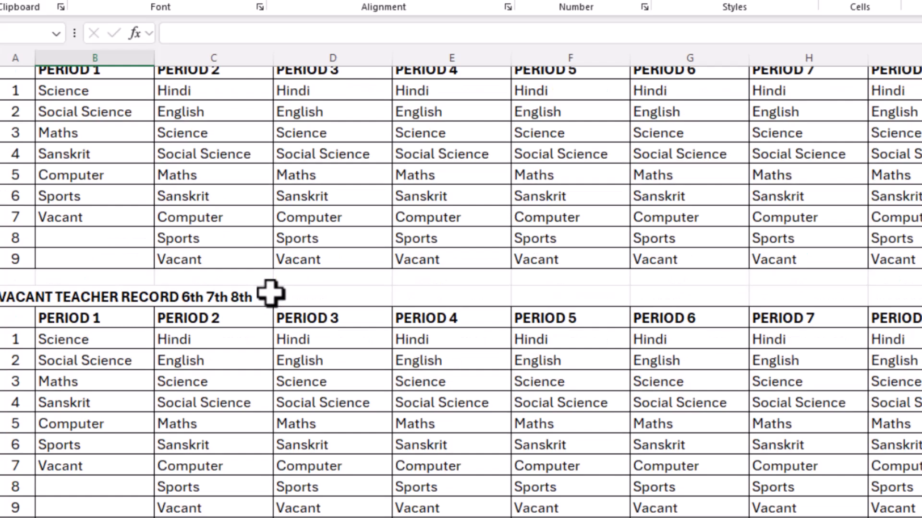
{"action": "scroll", "coordinate": [270, 292], "scroll_direction": "up", "scroll_amount": 1}
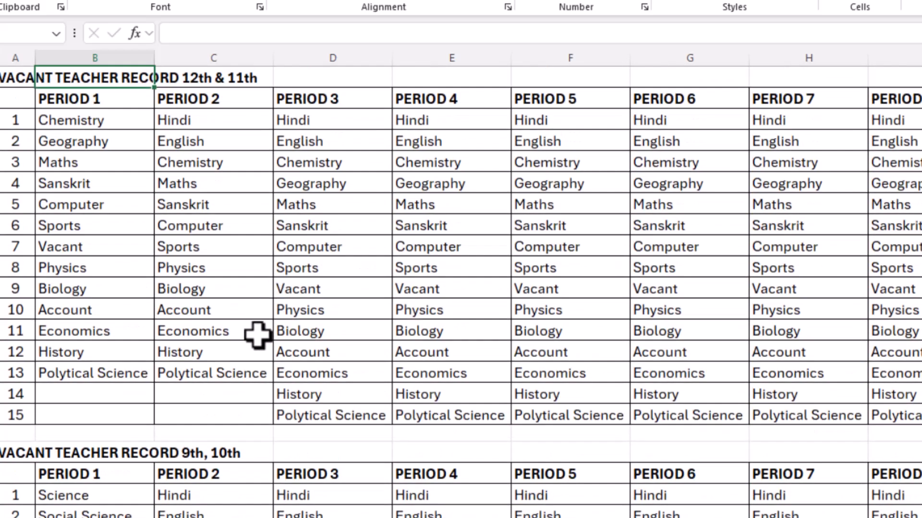
- Return to the Time Table sheet and inspect class 12th's period 1 teacher name formula
{"action": "left_click", "coordinate": [269, 516]}
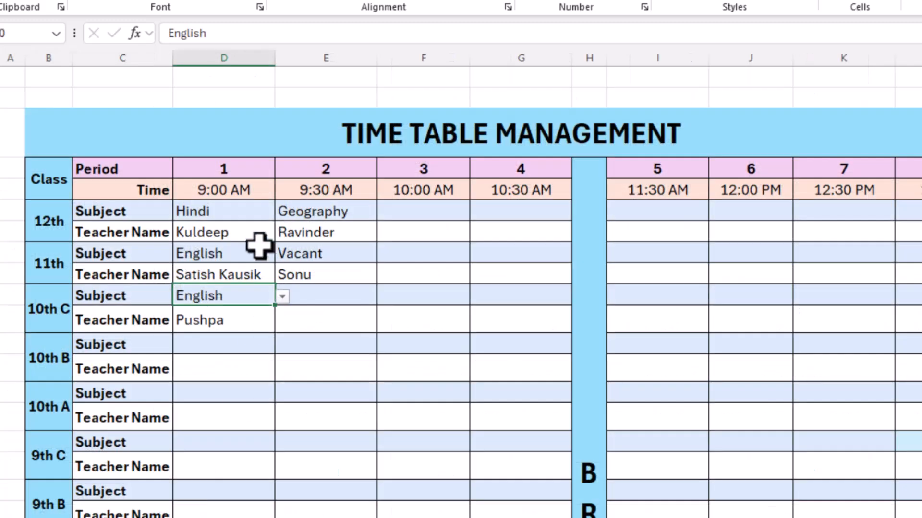
{"action": "left_click", "coordinate": [230, 213]}
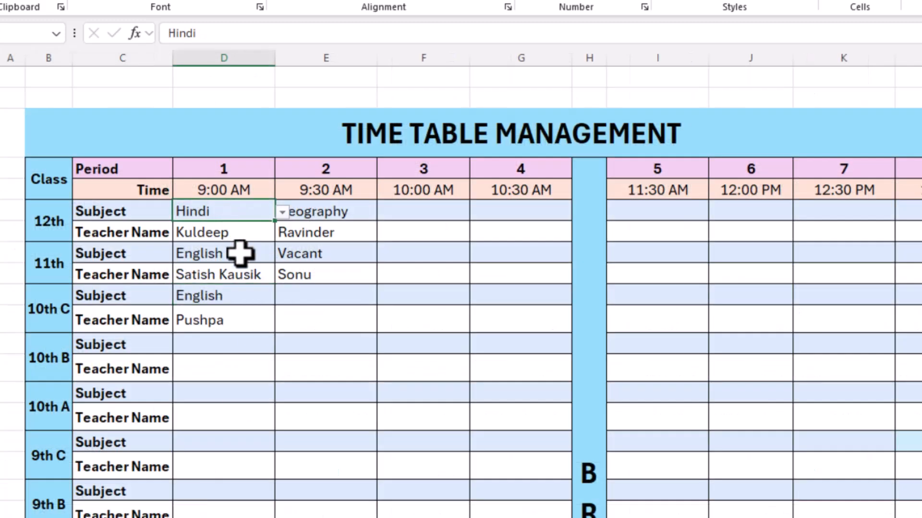
{"action": "left_click", "coordinate": [240, 251], "text": "ctrl"}
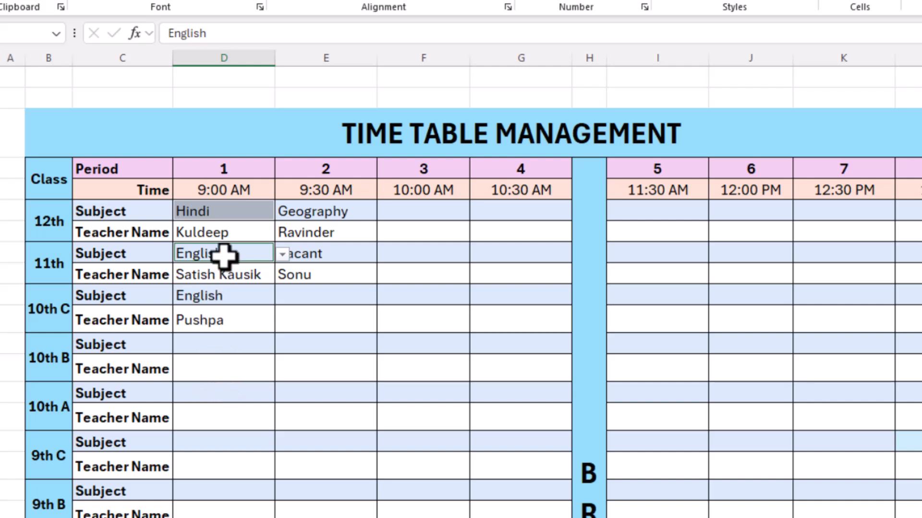
{"action": "left_click", "coordinate": [228, 235]}
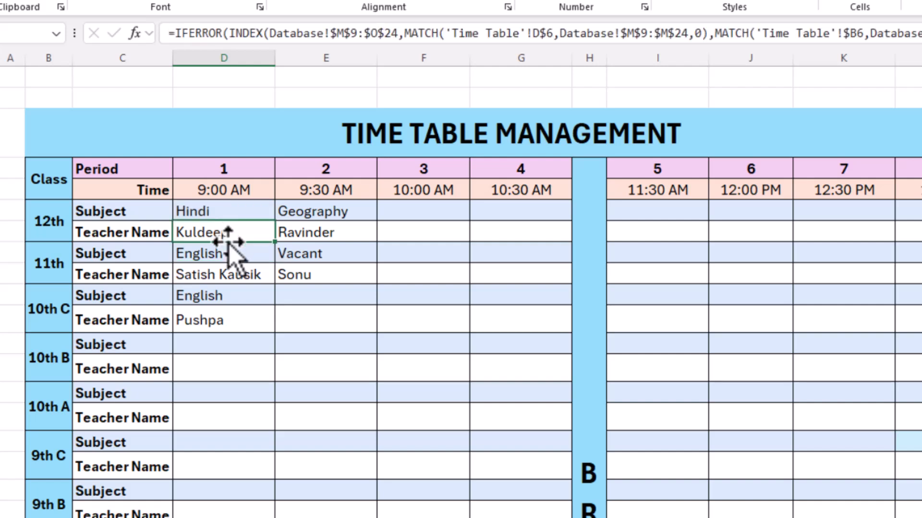
{"action": "key", "text": "F2"}
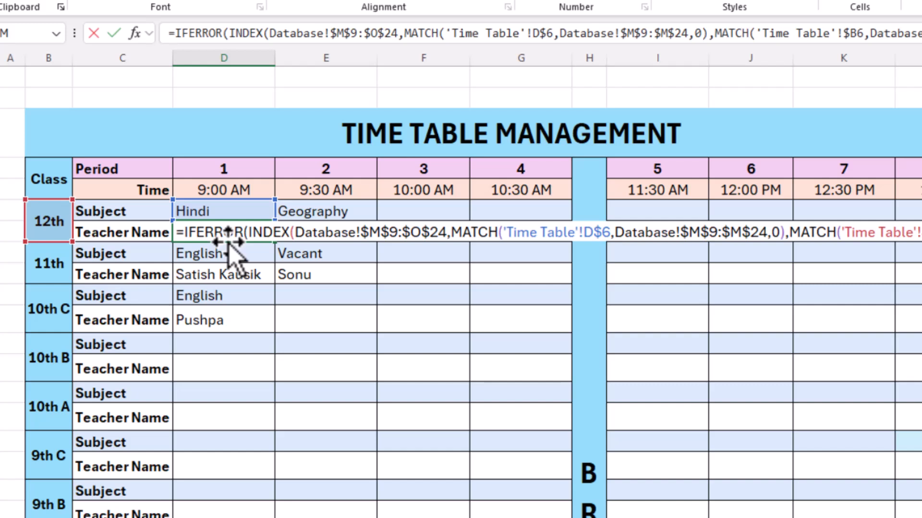
{"action": "key", "text": "Escape"}
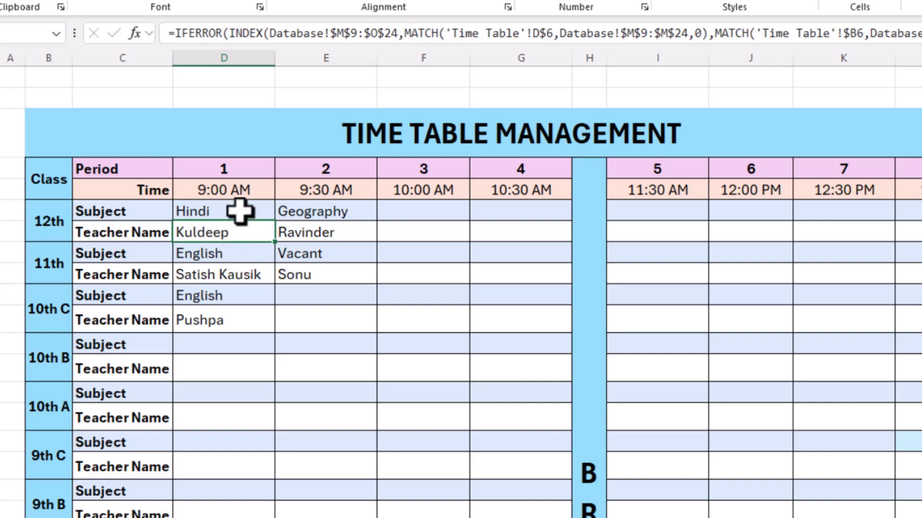
- Clear class 12th's period 1 subject and set it to Sanskrit
{"action": "left_click", "coordinate": [242, 212]}
{"action": "key", "text": "Delete"}
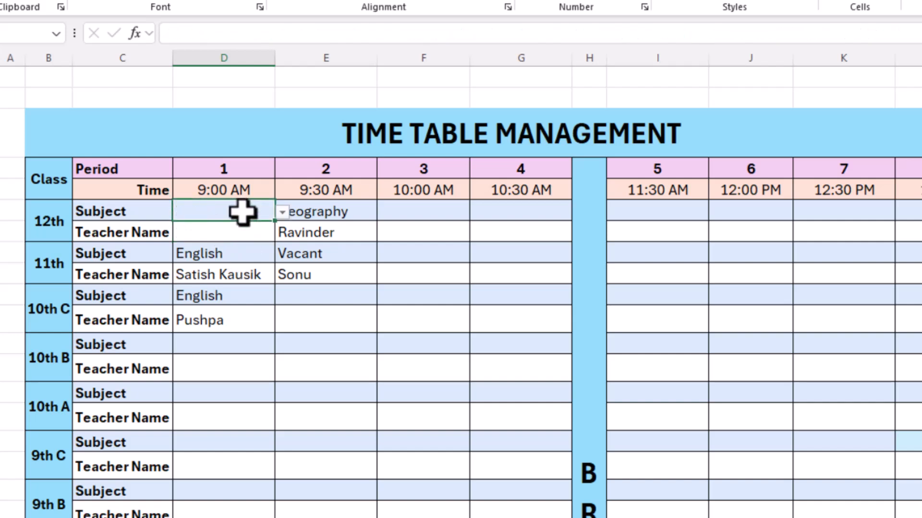
{"action": "left_click", "coordinate": [283, 212]}
{"action": "left_click", "coordinate": [235, 244]}
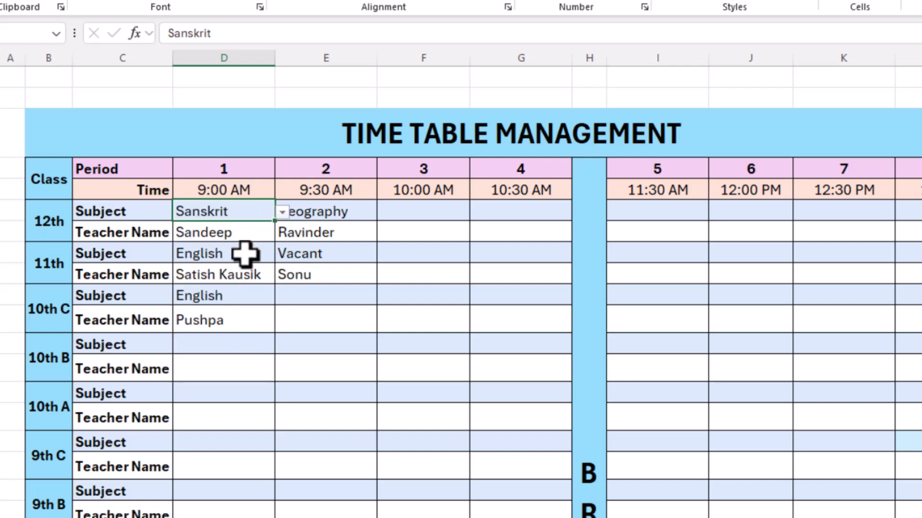
- Set class 10th C's period 2 subject to Science and its period 3 subject to Social Science
{"action": "left_click", "coordinate": [338, 296]}
{"action": "left_click", "coordinate": [384, 297]}
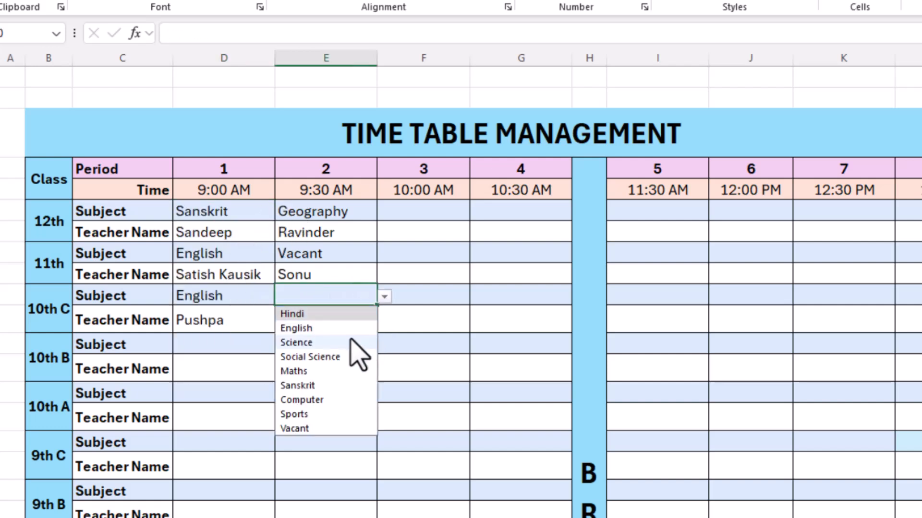
{"action": "left_click", "coordinate": [369, 342]}
{"action": "left_click", "coordinate": [437, 295]}
{"action": "left_click", "coordinate": [477, 297]}
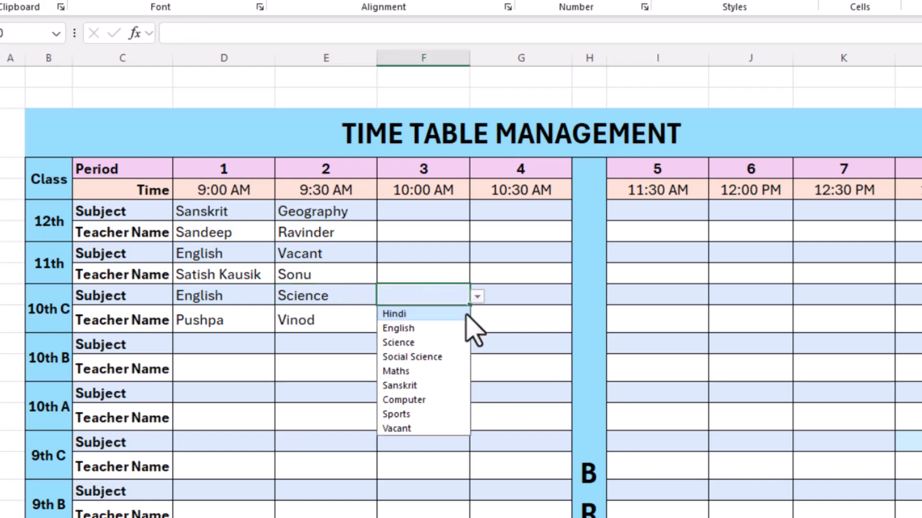
{"action": "left_click", "coordinate": [444, 357]}
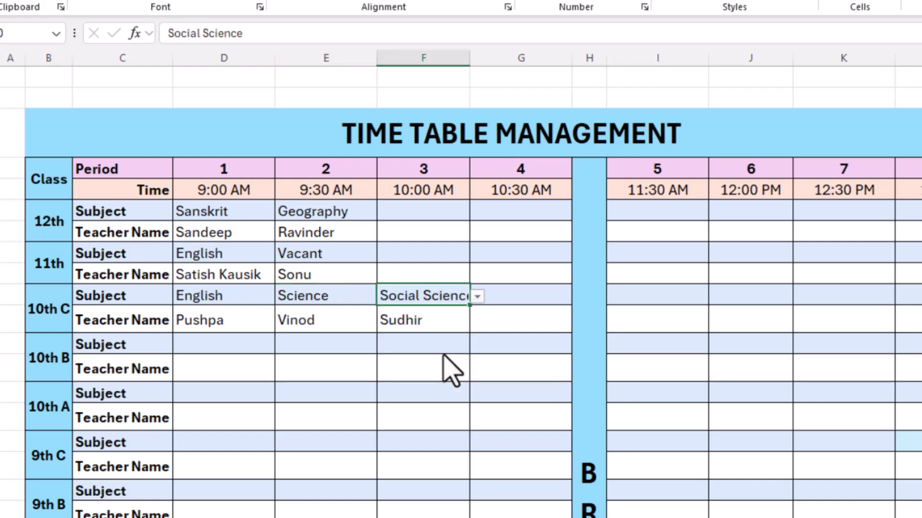
- Set the period 1 subject to Social Science for class 10th B and to Maths for class 10th A
{"action": "left_click", "coordinate": [240, 345]}
{"action": "left_click", "coordinate": [282, 345]}
{"action": "left_click", "coordinate": [249, 377]}
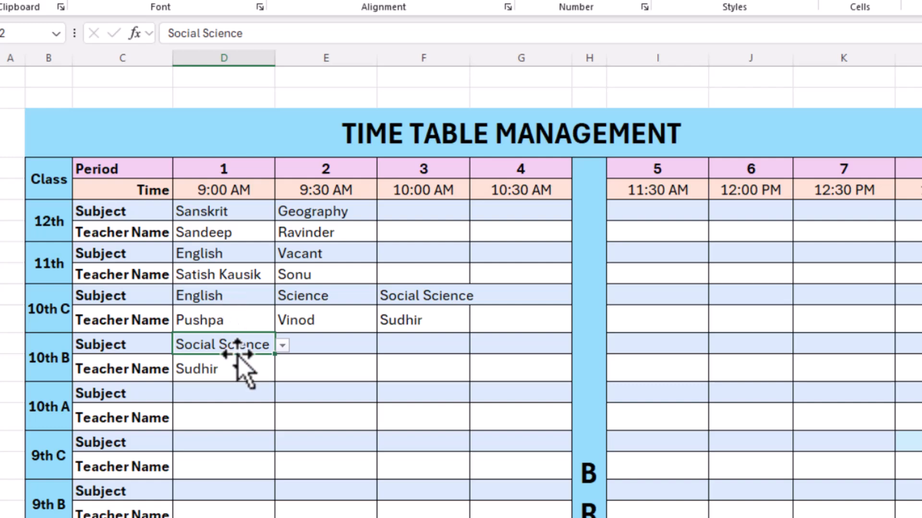
{"action": "left_click", "coordinate": [234, 391]}
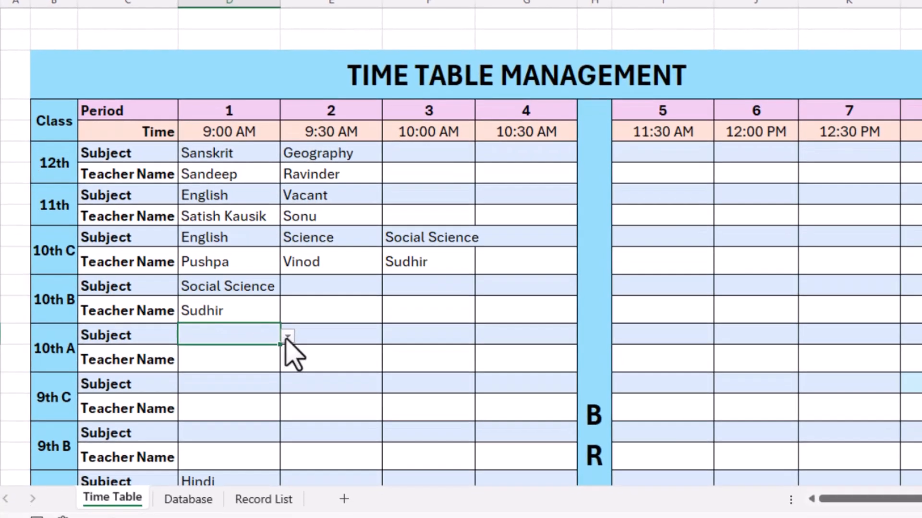
{"action": "left_click", "coordinate": [284, 372]}
{"action": "left_click", "coordinate": [198, 368]}
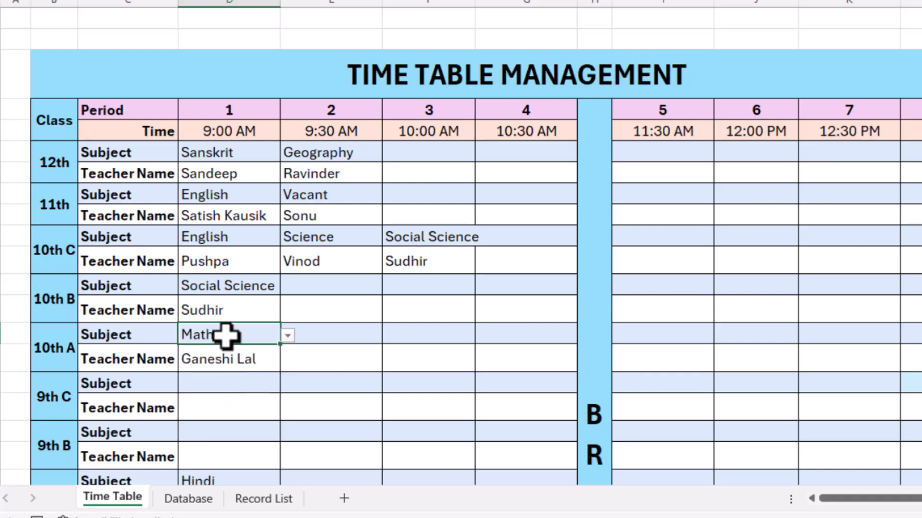
- Set the period 1 subject to Computer for class 9th C and to Science for class 9th B
{"action": "scroll", "coordinate": [225, 335], "scroll_direction": "down", "scroll_amount": 1}
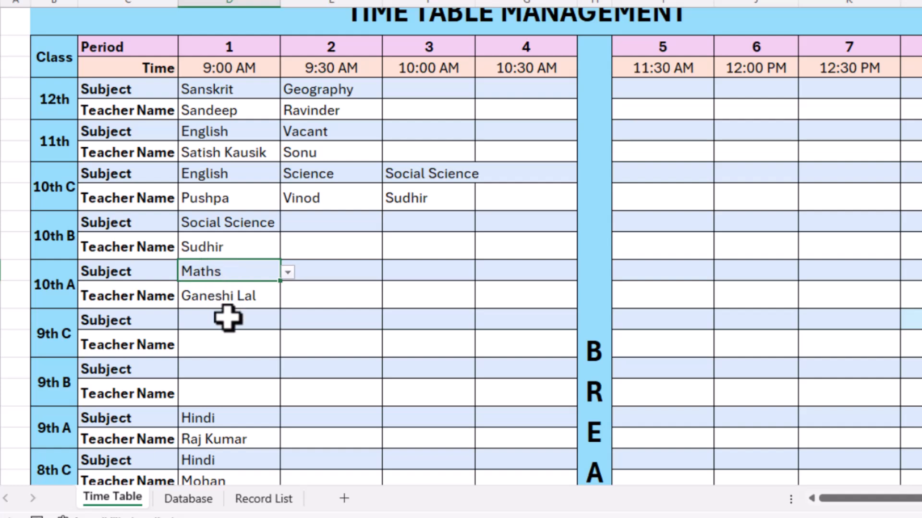
{"action": "left_click", "coordinate": [242, 324]}
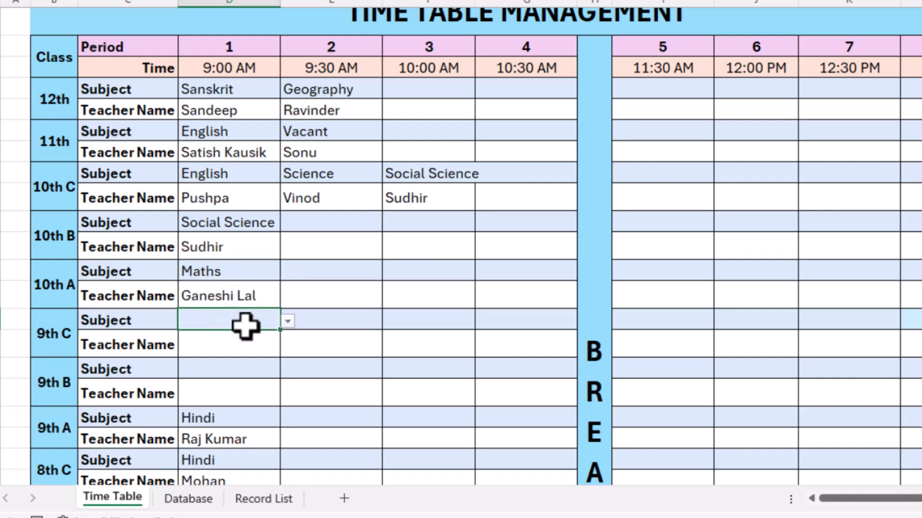
{"action": "left_click", "coordinate": [287, 321]}
{"action": "left_click", "coordinate": [248, 367]}
{"action": "left_click", "coordinate": [255, 370]}
{"action": "left_click", "coordinate": [287, 371]}
{"action": "left_click", "coordinate": [247, 389]}
- Change the period 1 subject of class 9th A to Vacant
{"action": "scroll", "coordinate": [246, 408], "scroll_direction": "down", "scroll_amount": 1}
{"action": "left_click", "coordinate": [259, 355]}
{"action": "left_click", "coordinate": [288, 355]}
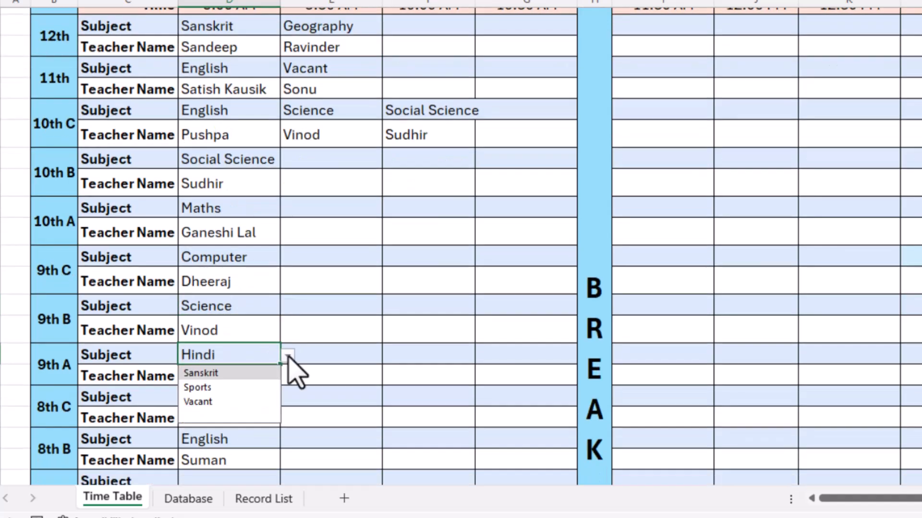
{"action": "left_click", "coordinate": [216, 402]}
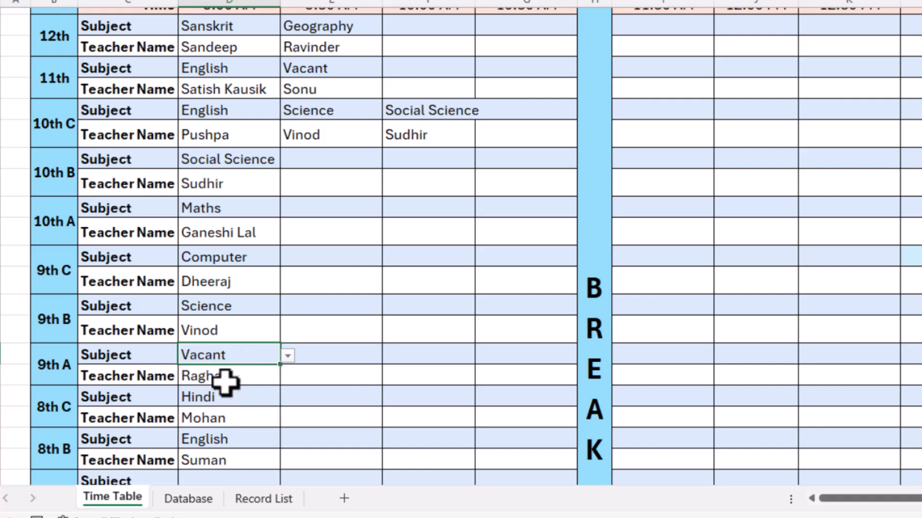
{"action": "left_click", "coordinate": [288, 376]}
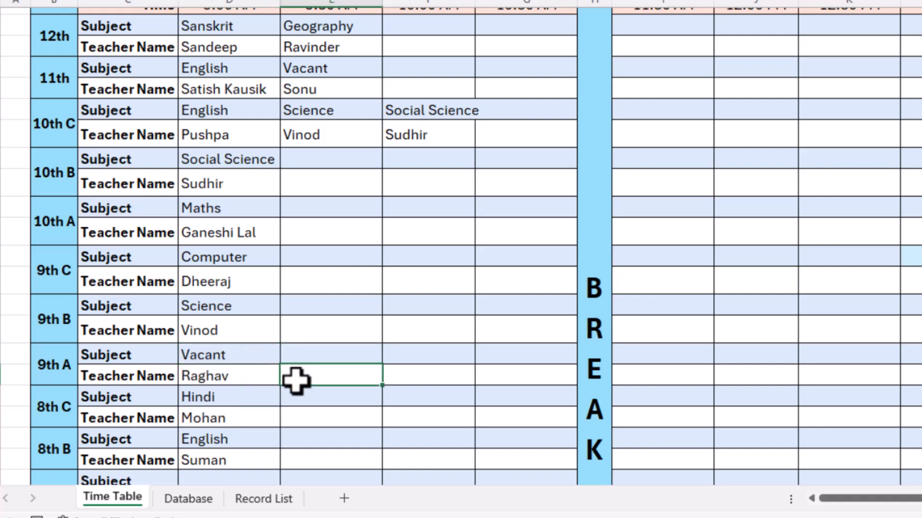
- Go to the Record List sheet and examine the emptied period 1 rows in the 9th, 10th and 6th 7th 8th vacant teacher records
{"action": "left_click", "coordinate": [262, 501]}
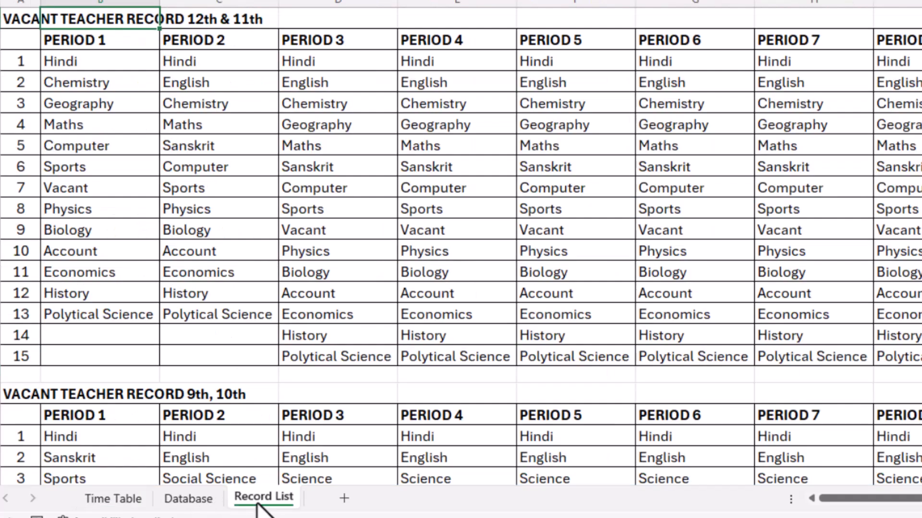
{"action": "scroll", "coordinate": [155, 319], "scroll_direction": "down", "scroll_amount": 4}
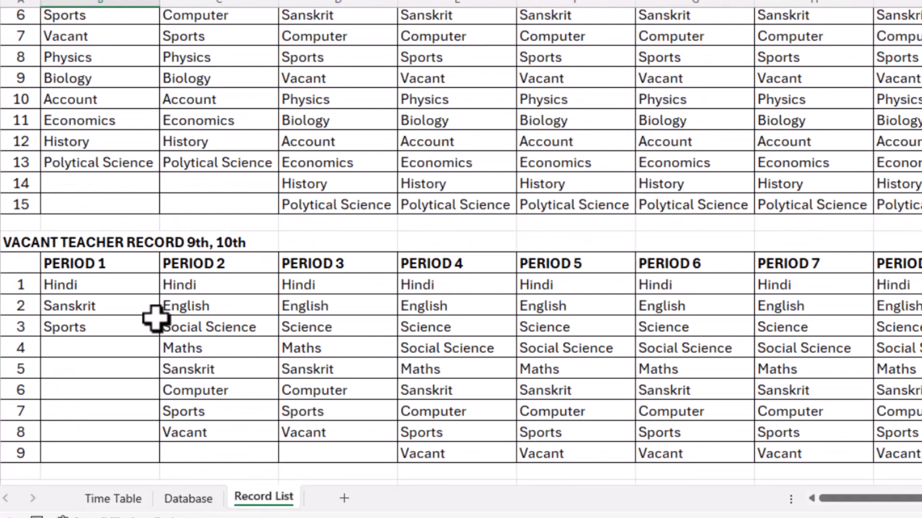
{"action": "scroll", "coordinate": [116, 262], "scroll_direction": "down", "scroll_amount": 1}
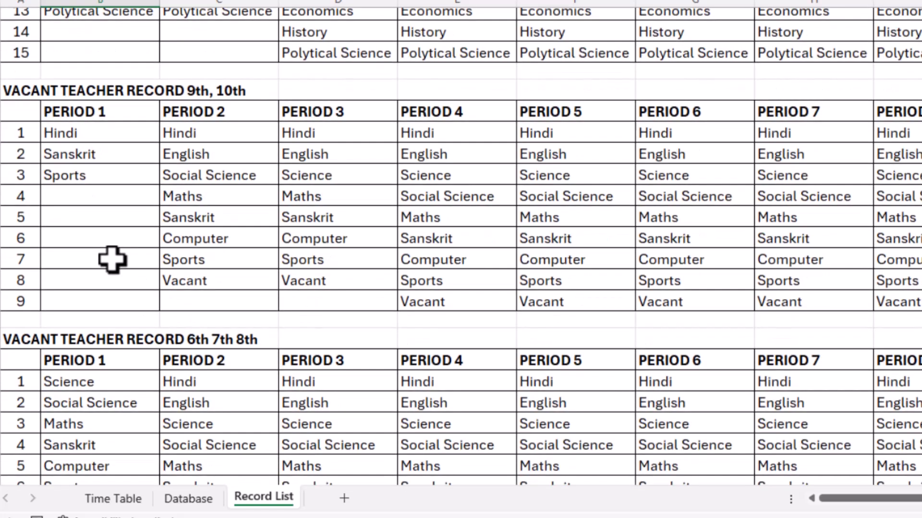
{"action": "left_click_drag", "start_coordinate": [104, 199], "coordinate": [103, 288]}
{"action": "scroll", "coordinate": [103, 301], "scroll_direction": "down", "scroll_amount": 2}
{"action": "scroll", "coordinate": [104, 301], "scroll_direction": "down", "scroll_amount": 2}
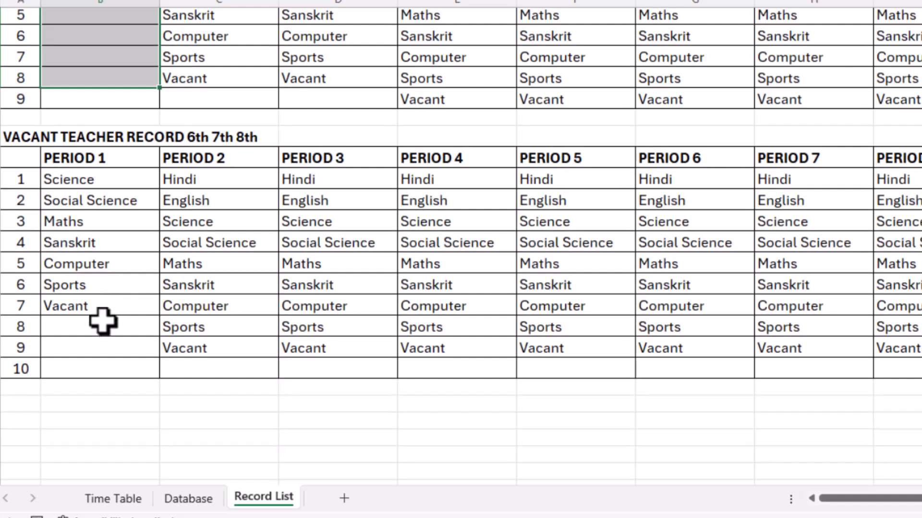
{"action": "left_click_drag", "start_coordinate": [103, 319], "coordinate": [103, 345]}
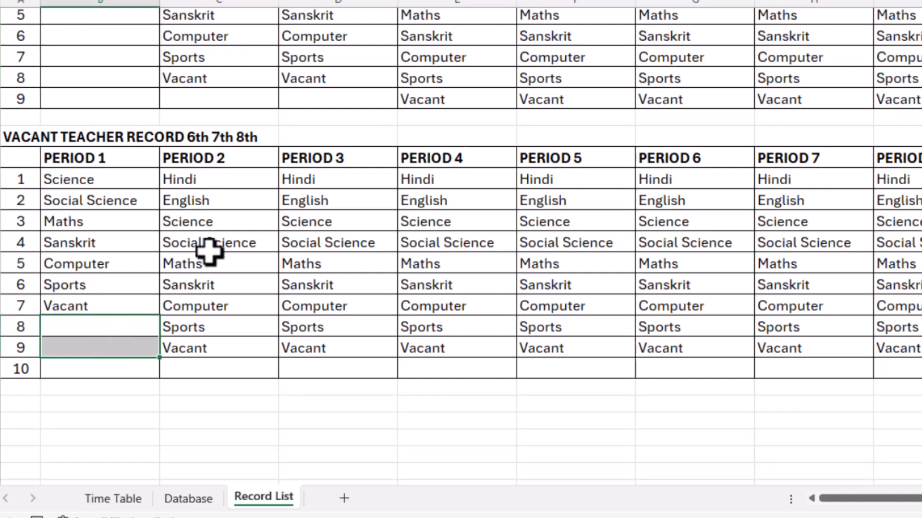
{"action": "left_click", "coordinate": [237, 348]}
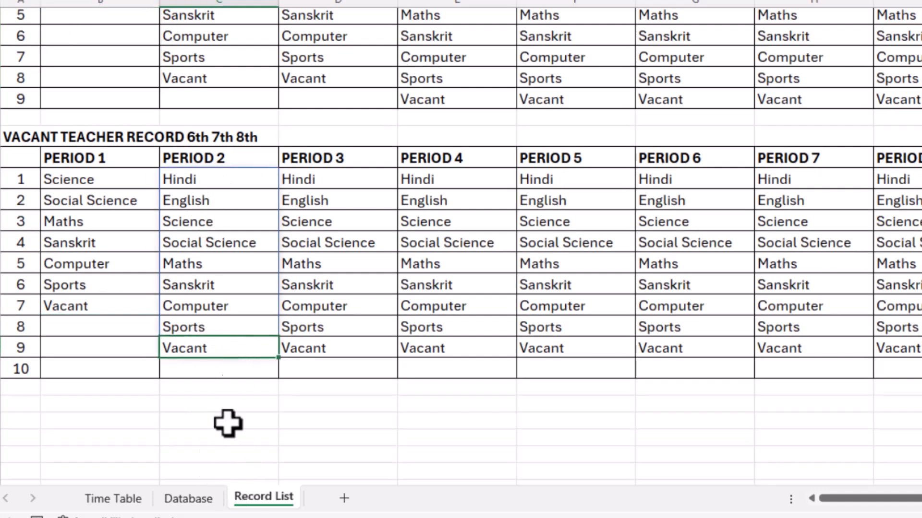
- Check class 9th B's period 1 subject on the Time Table sheet and go to the Database sheet
{"action": "left_click", "coordinate": [129, 499]}
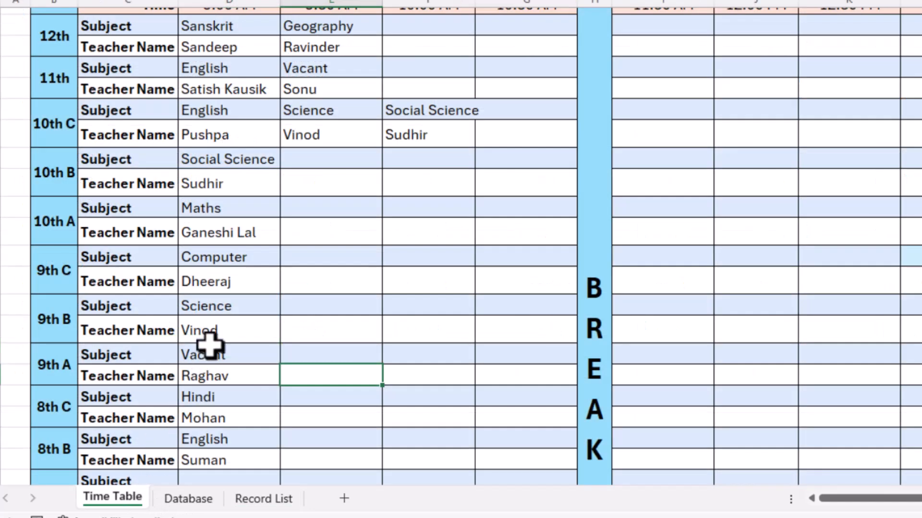
{"action": "left_click", "coordinate": [239, 306]}
{"action": "scroll", "coordinate": [241, 240], "scroll_direction": "up", "scroll_amount": 2}
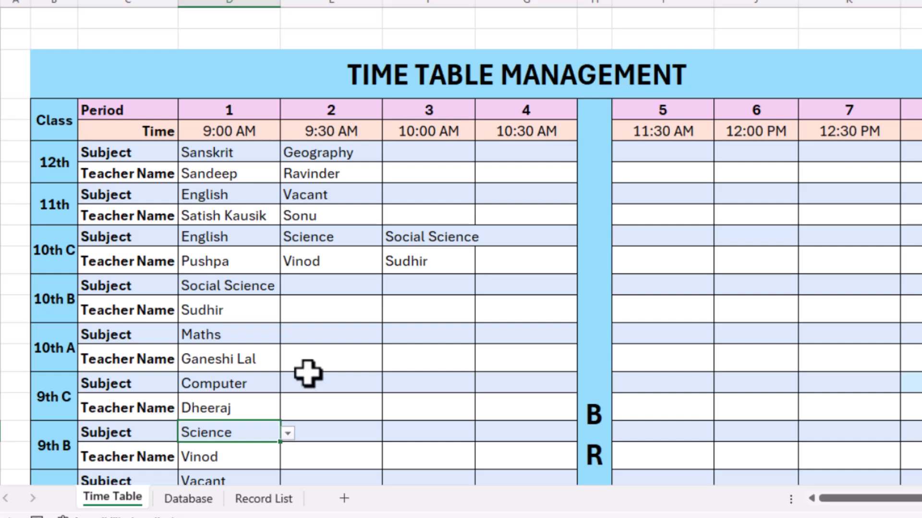
{"action": "left_click", "coordinate": [200, 499]}
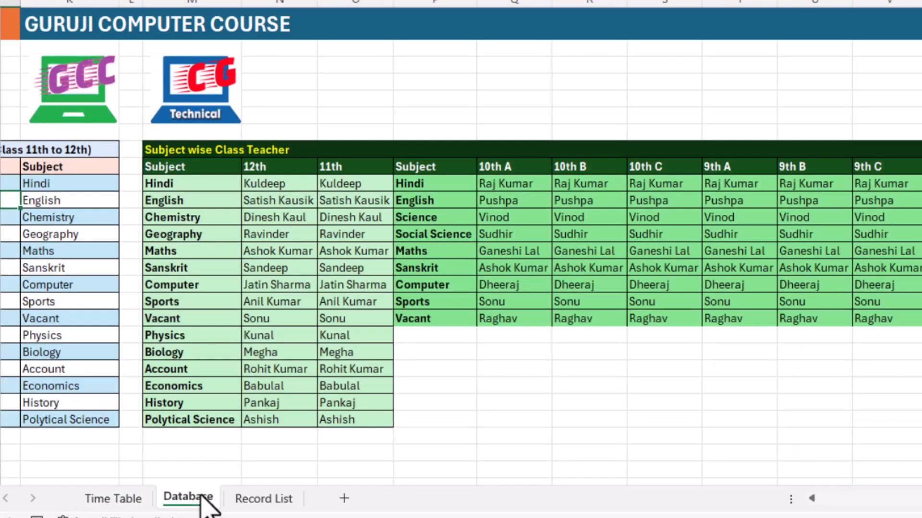
- Examine the teacher lists on the Database sheet and the 12th & 11th vacant teacher record on the Record List sheet
{"action": "scroll", "coordinate": [383, 412], "scroll_direction": "left", "scroll_amount": 5}
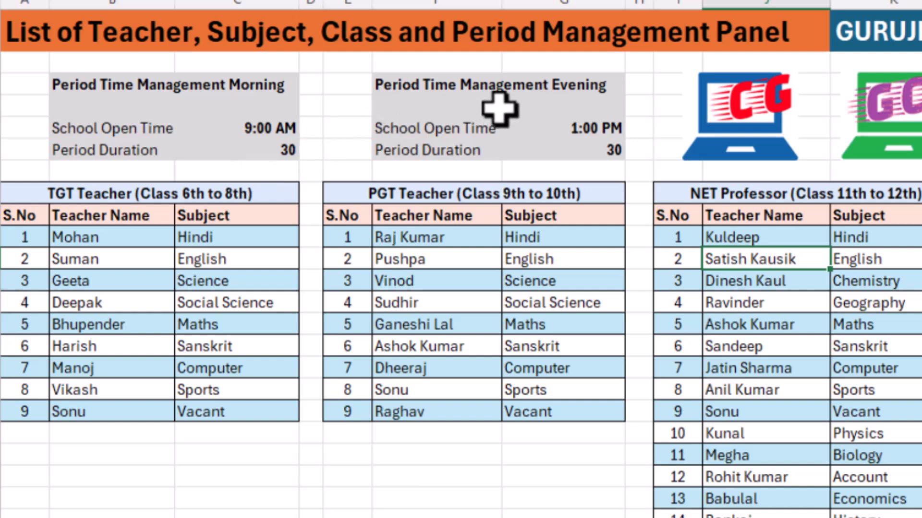
{"action": "left_click", "coordinate": [555, 455]}
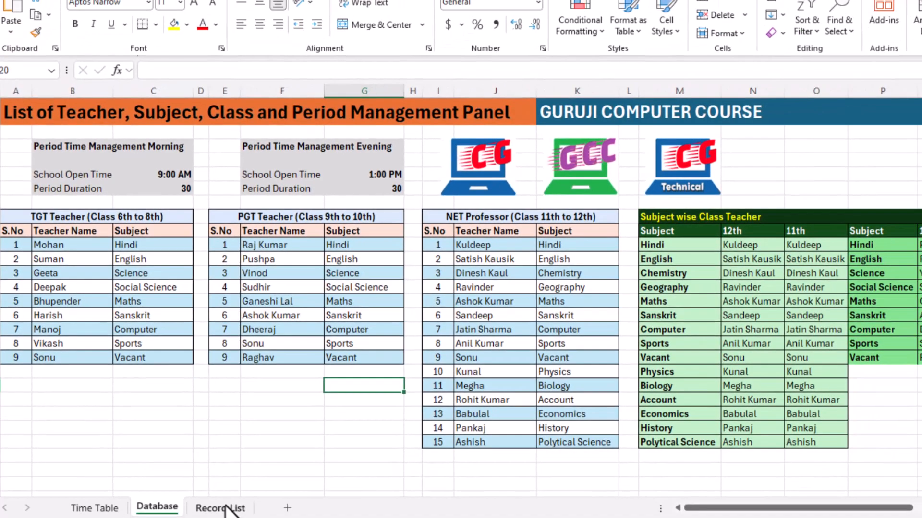
{"action": "left_click", "coordinate": [228, 507]}
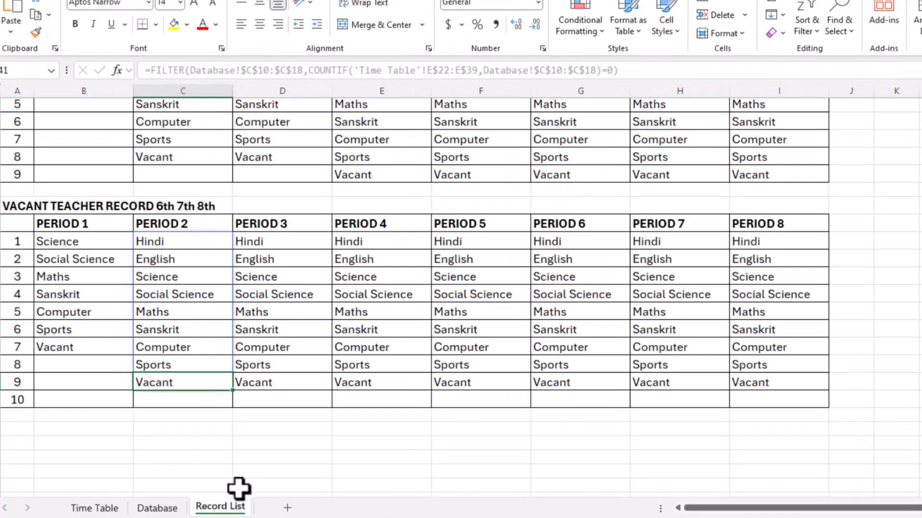
{"action": "left_click", "coordinate": [257, 468]}
{"action": "scroll", "coordinate": [259, 471], "scroll_direction": "up", "scroll_amount": 12}
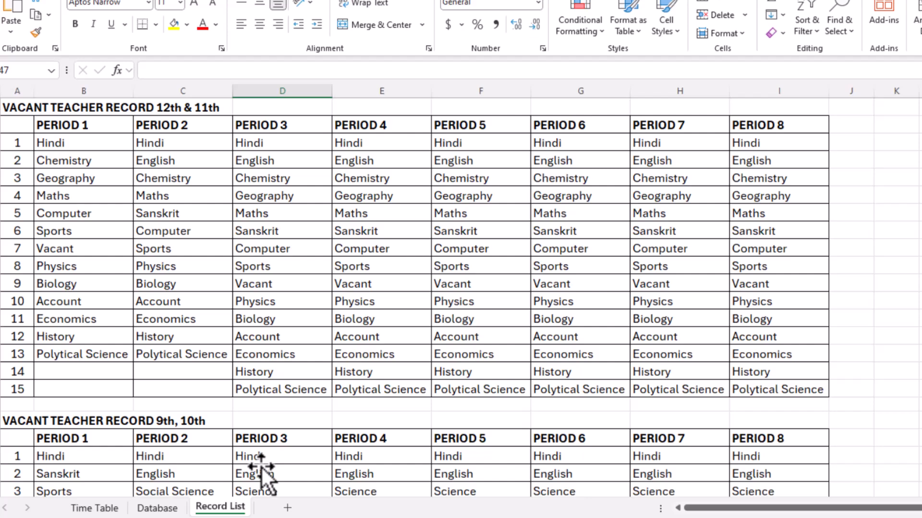
- Return to the Time Table sheet and set the period 2 subject of class 10th B to Social Science
{"action": "left_click", "coordinate": [166, 507]}
{"action": "left_click", "coordinate": [96, 508]}
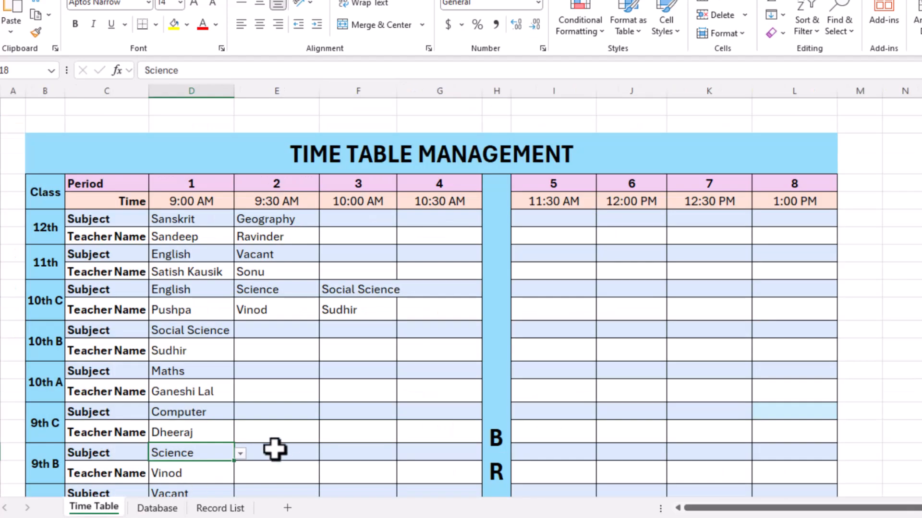
{"action": "scroll", "coordinate": [259, 457], "scroll_direction": "down", "scroll_amount": 4}
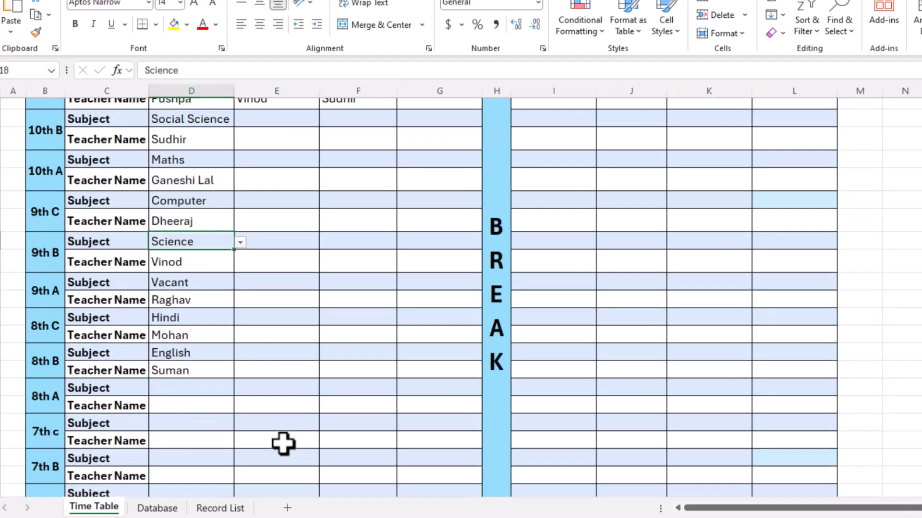
{"action": "scroll", "coordinate": [283, 444], "scroll_direction": "up", "scroll_amount": 4}
{"action": "left_click", "coordinate": [267, 330]}
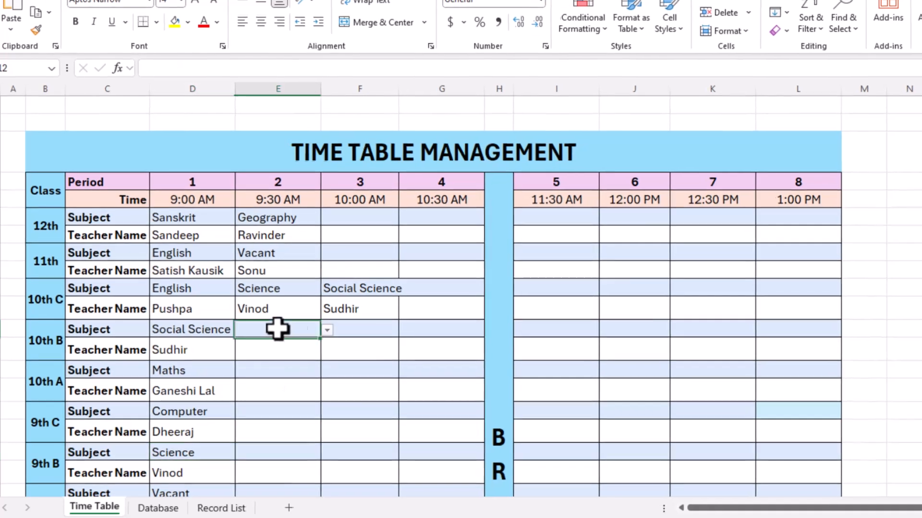
{"action": "left_click", "coordinate": [327, 330]}
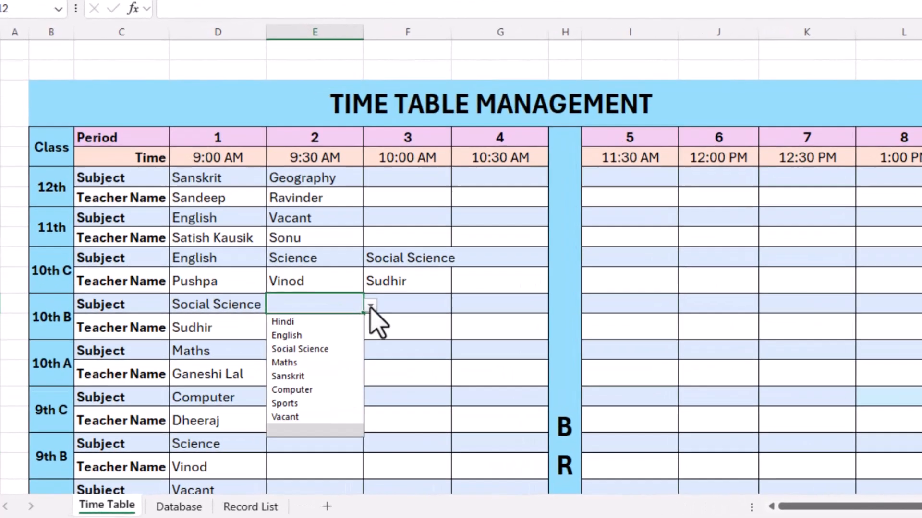
{"action": "left_click", "coordinate": [336, 349]}
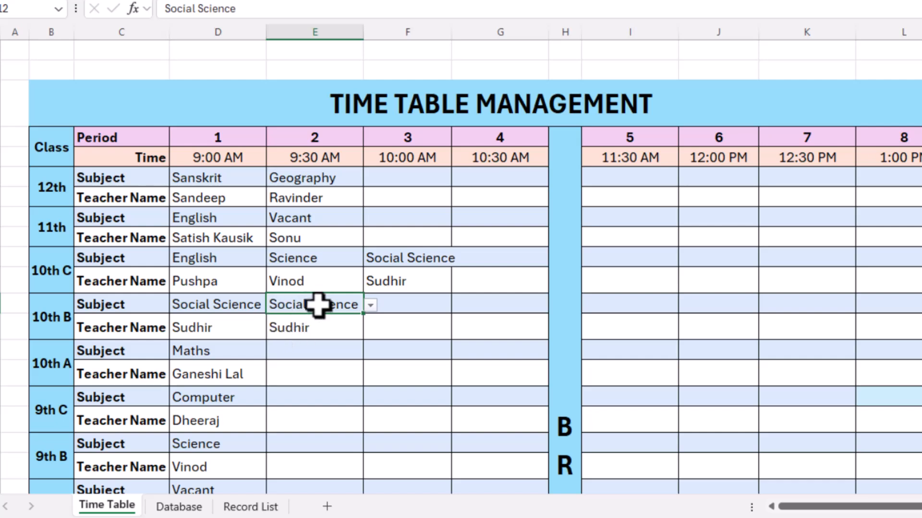
- Check which subjects are available for class 10th A in period 2, leaving the cell empty
{"action": "left_click", "coordinate": [341, 354]}
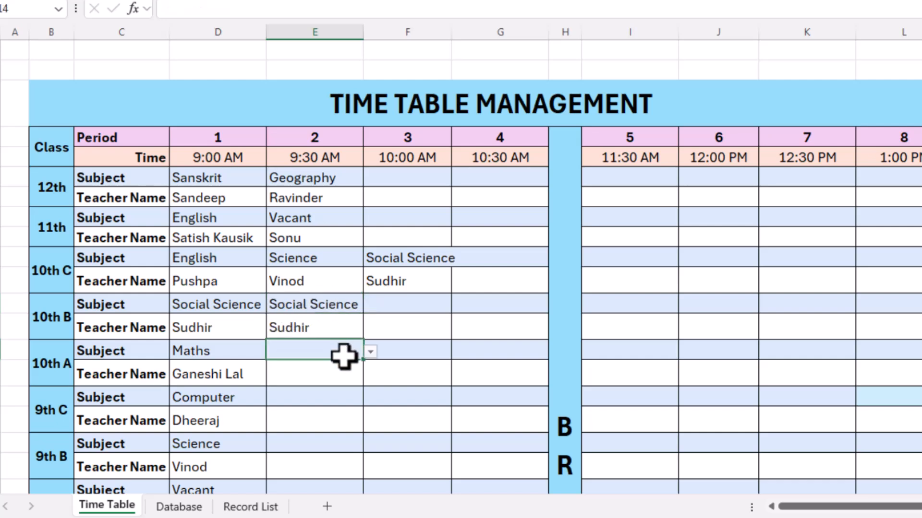
{"action": "left_click", "coordinate": [371, 352]}
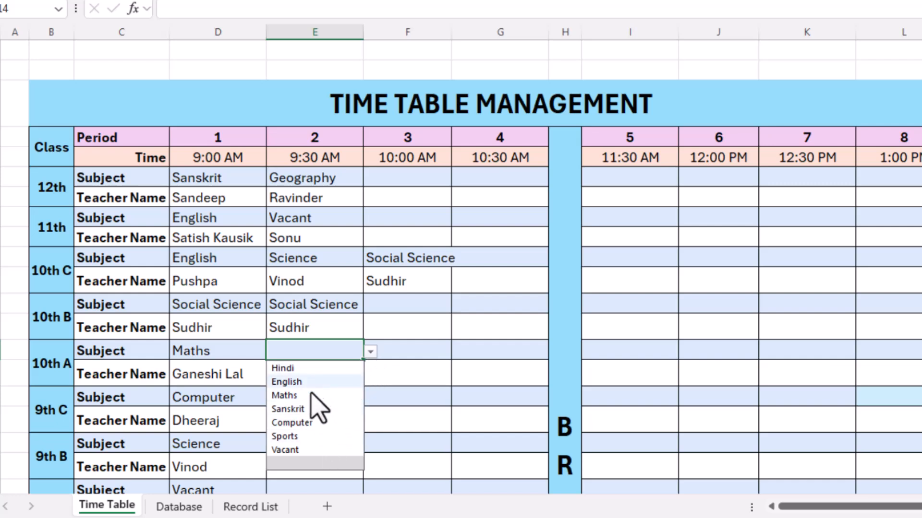
{"action": "left_click", "coordinate": [328, 354]}
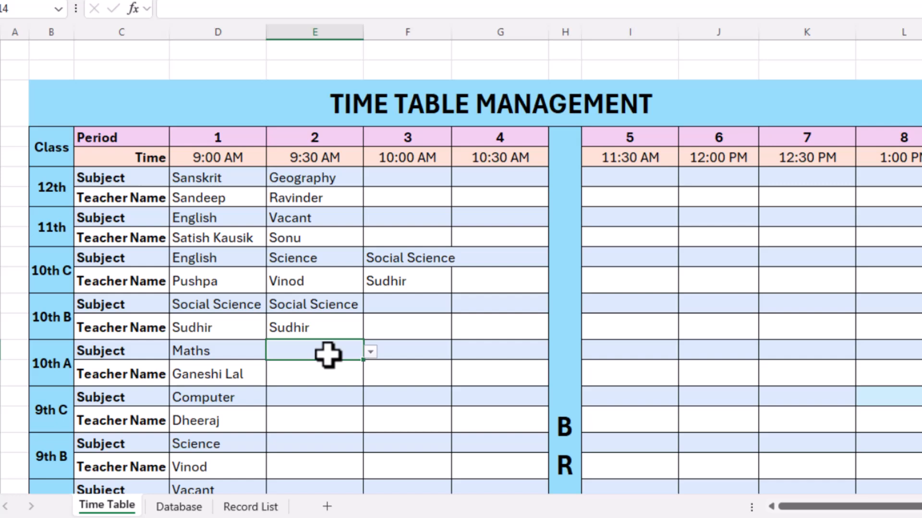
{"action": "scroll", "coordinate": [333, 360], "scroll_direction": "down", "scroll_amount": 1}
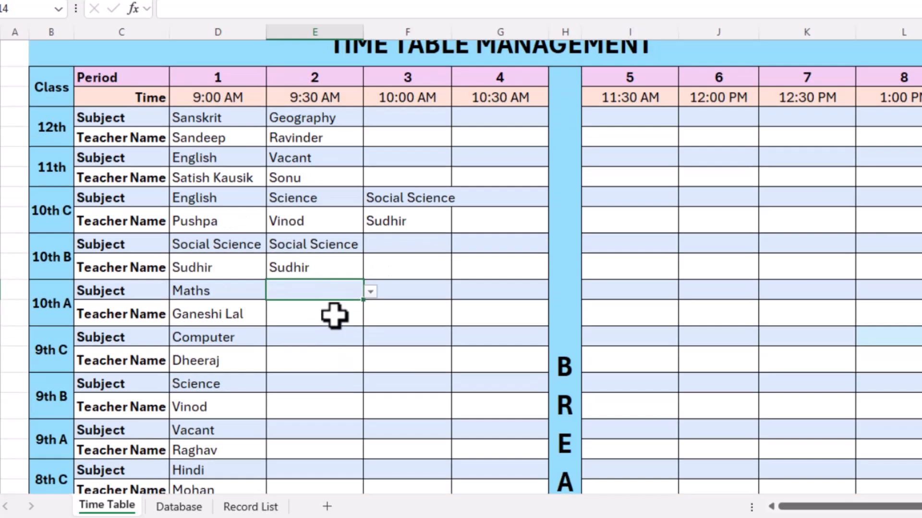
- Examine the teacher name formulas of class 10th B for periods 1 to 3 and of class 10th A for period 2
{"action": "left_click", "coordinate": [328, 273]}
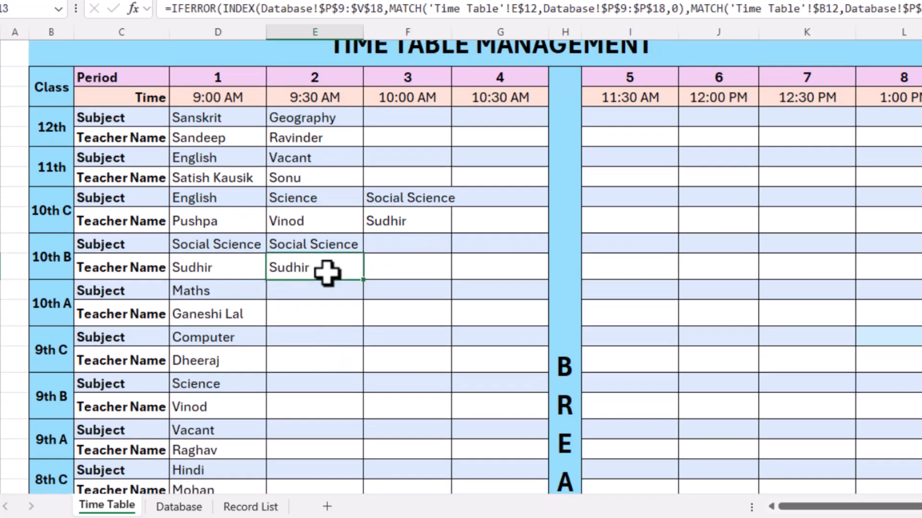
{"action": "left_click", "coordinate": [231, 267]}
{"action": "left_click", "coordinate": [315, 269]}
{"action": "left_click", "coordinate": [378, 269]}
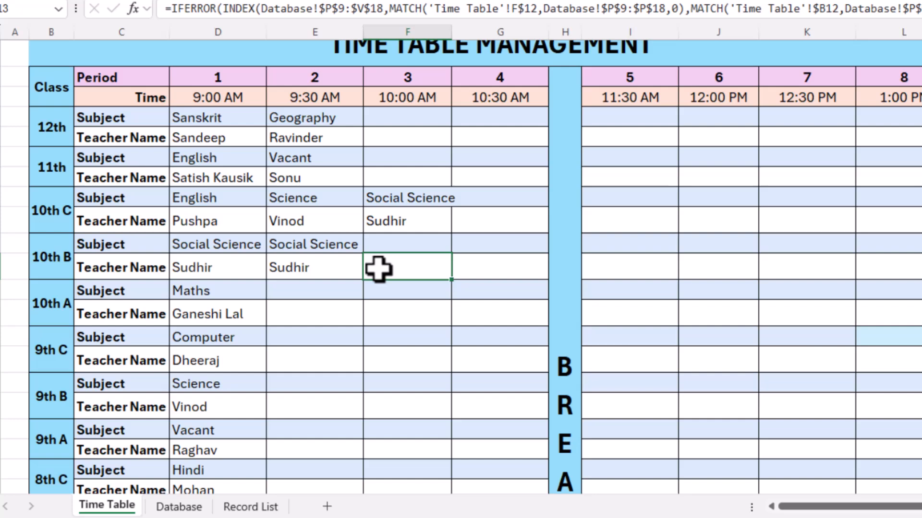
{"action": "left_click", "coordinate": [331, 245]}
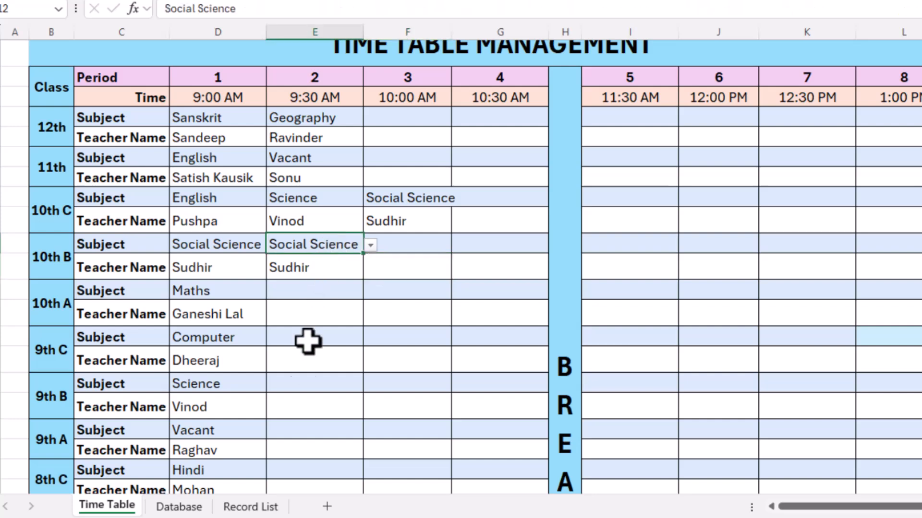
{"action": "left_click", "coordinate": [312, 315]}
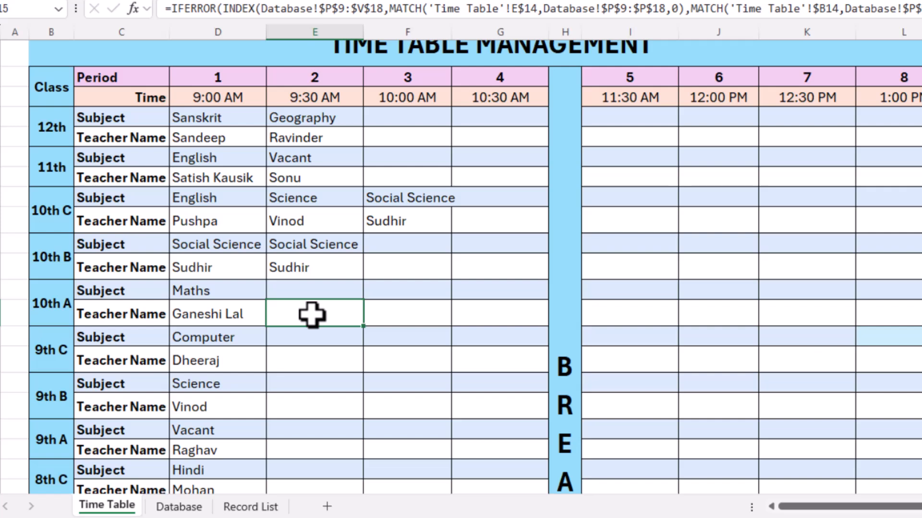